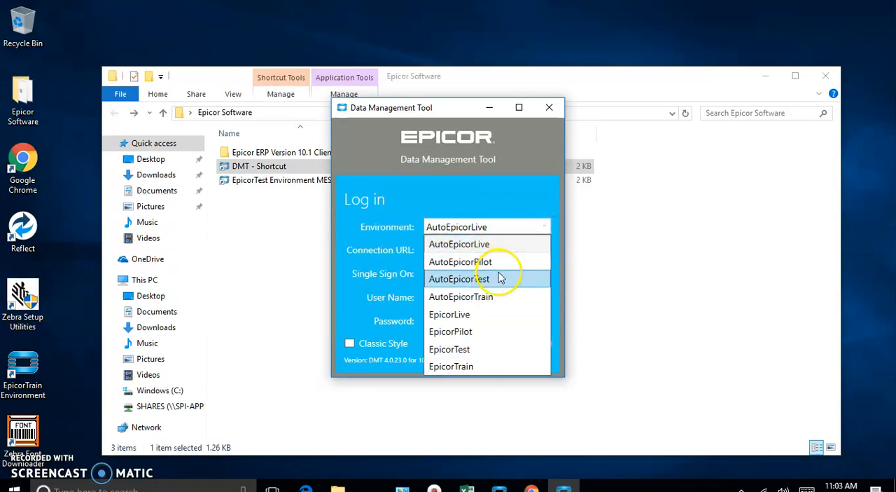
Step: Set the login environment to EpicorTest
click(486, 281)
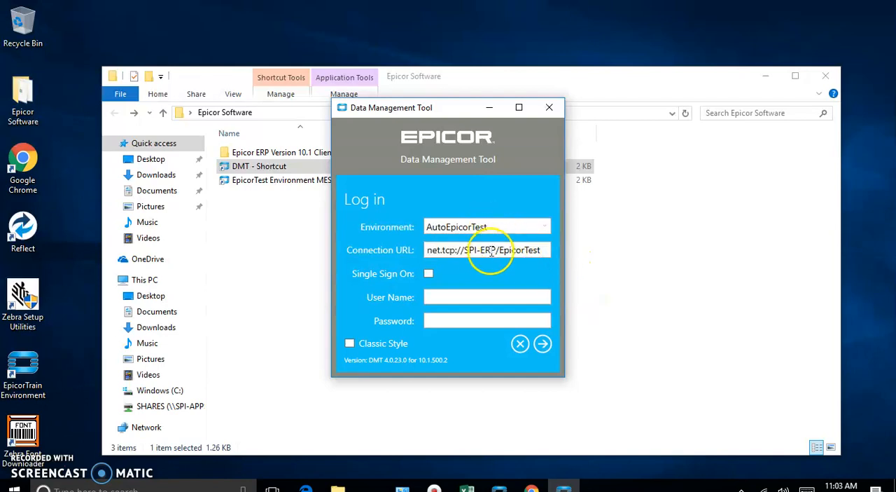
click(549, 227)
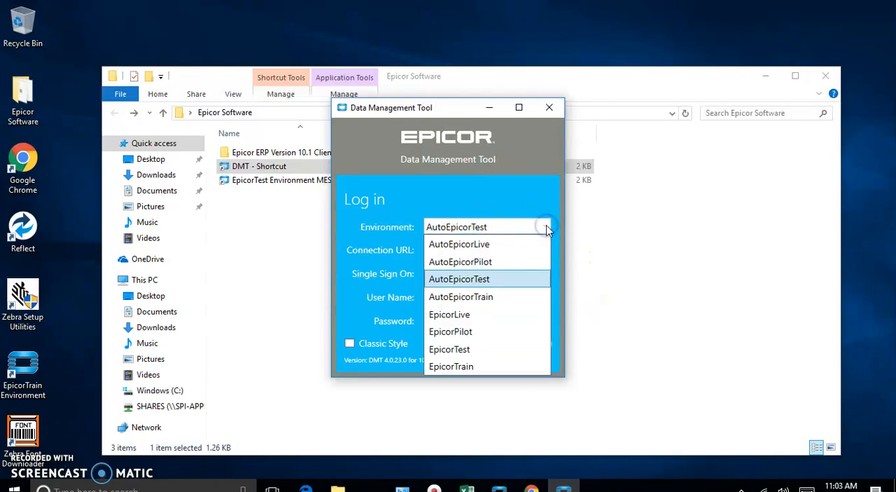
click(471, 348)
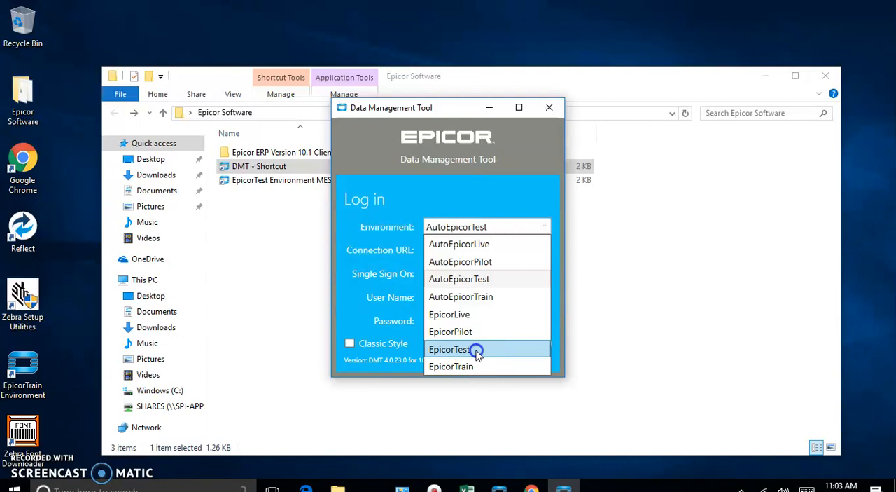
click(543, 289)
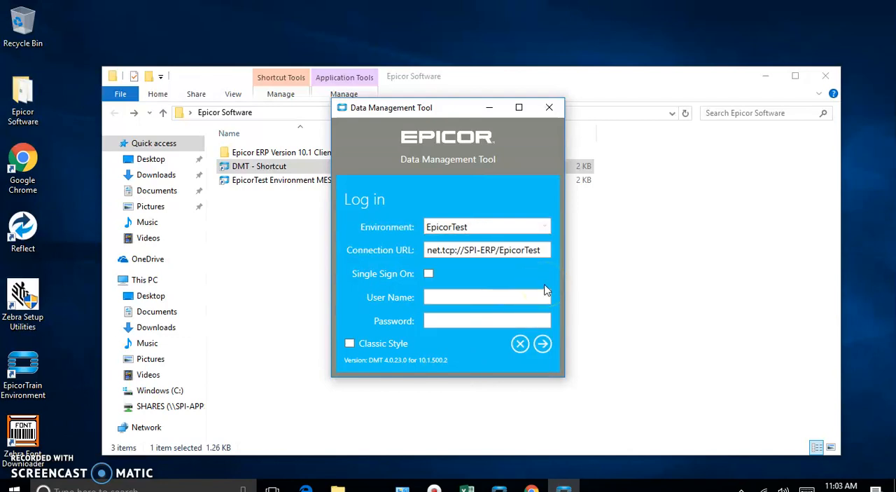
Step: Enter the user name and the account password for the EpicorTest environment
click(431, 296)
text(manager)
key(Tab)
text(manager)
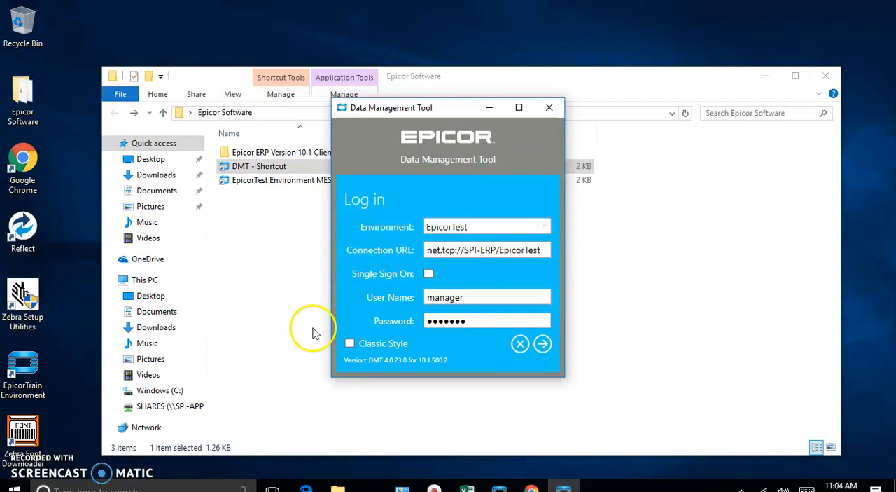
Step: Enable Classic Style, log in, and dismiss the updates notice
click(350, 343)
click(542, 343)
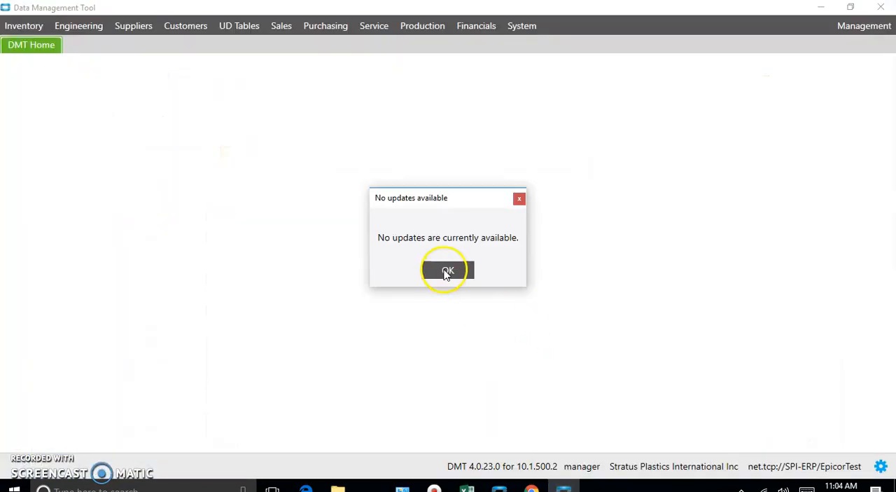
click(447, 271)
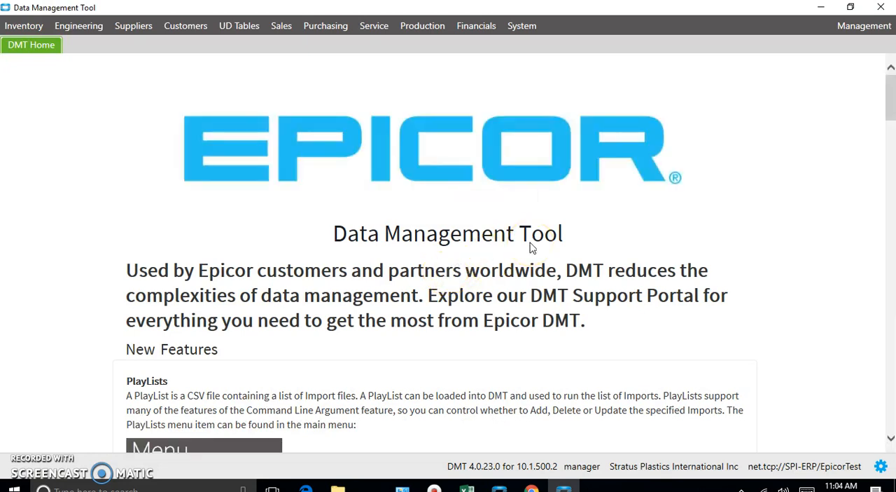
Step: Read through the new features on the DMT Home page, including PlayLists, BAQ Exports and PowerShell Examples
scroll(530, 242, down, 2)
scroll(530, 242, up, 2)
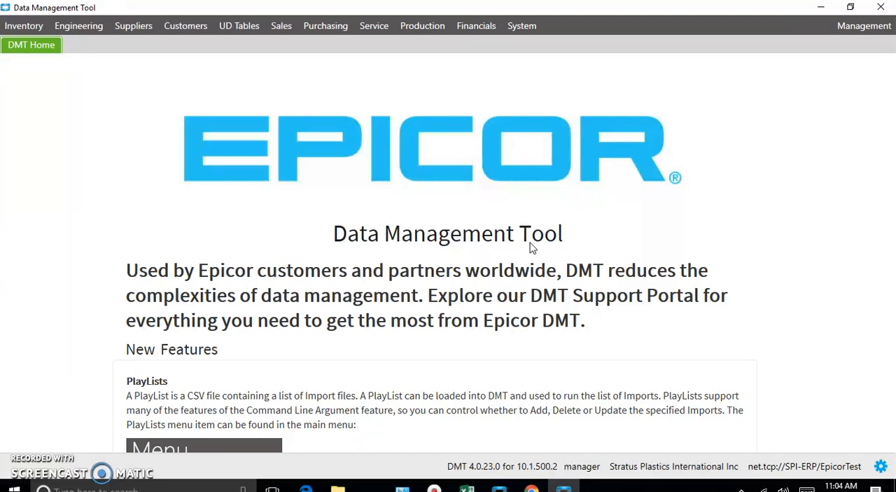
scroll(532, 238, down, 8)
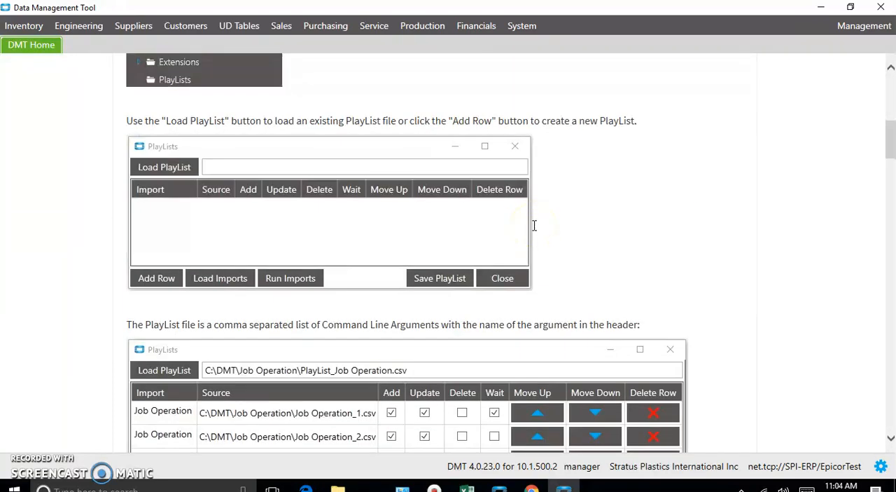
scroll(535, 225, down, 10)
scroll(534, 224, down, 7)
scroll(534, 224, up, 3)
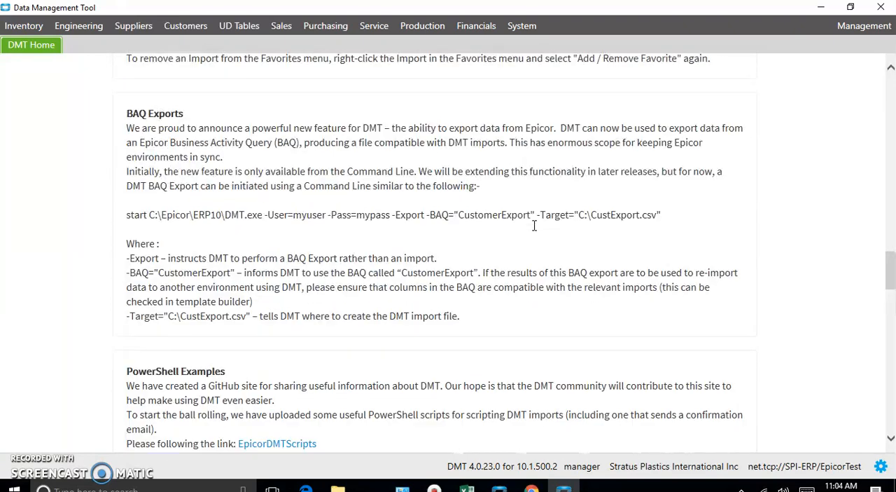
scroll(534, 225, down, 3)
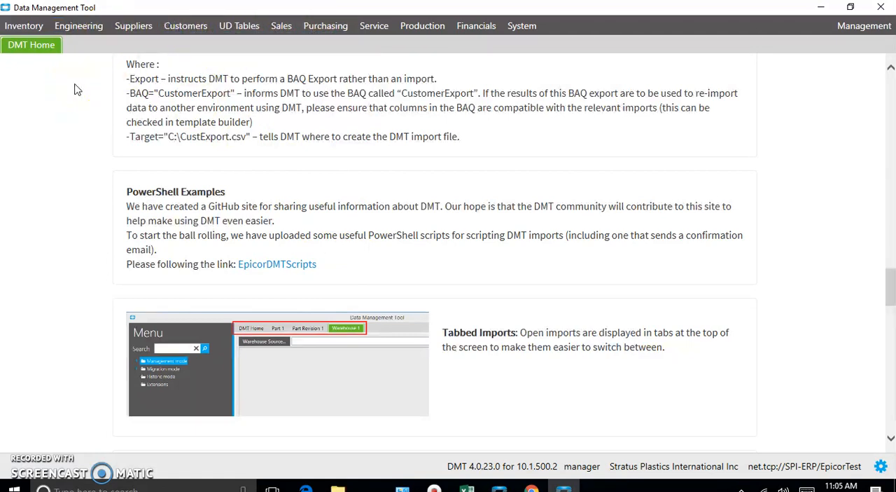
Step: Examine the import types offered for Customers, Suppliers and Sales, including the Marketing and Sales Order imports
click(188, 25)
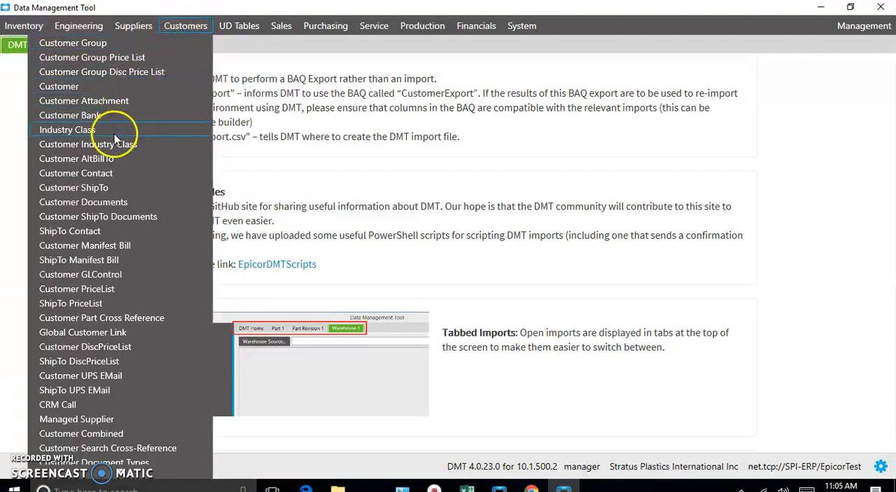
scroll(108, 162, down, 1)
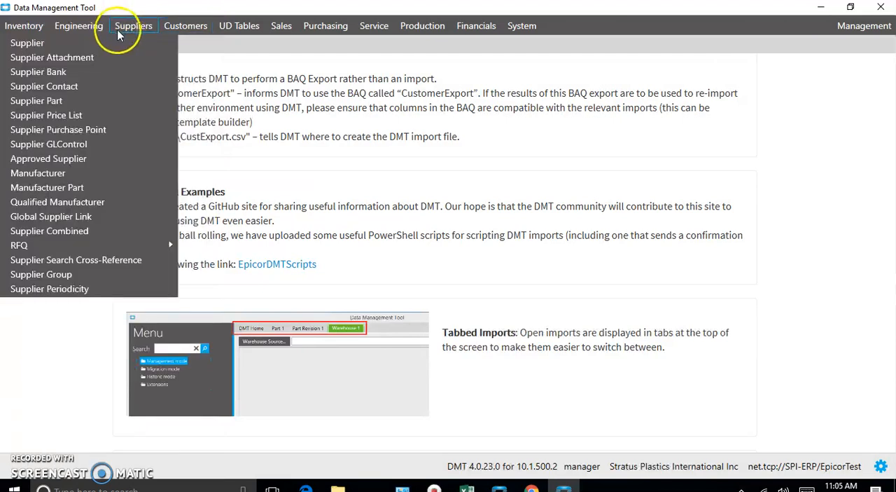
mouse_move(263, 31)
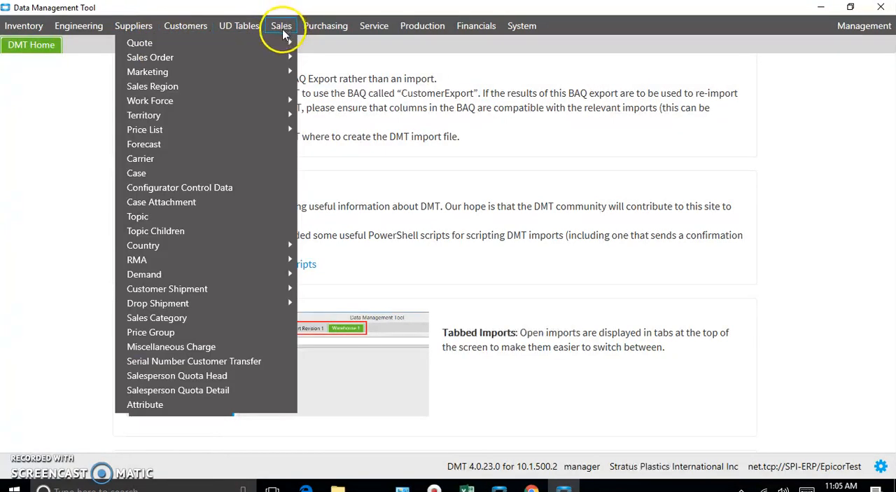
mouse_move(273, 45)
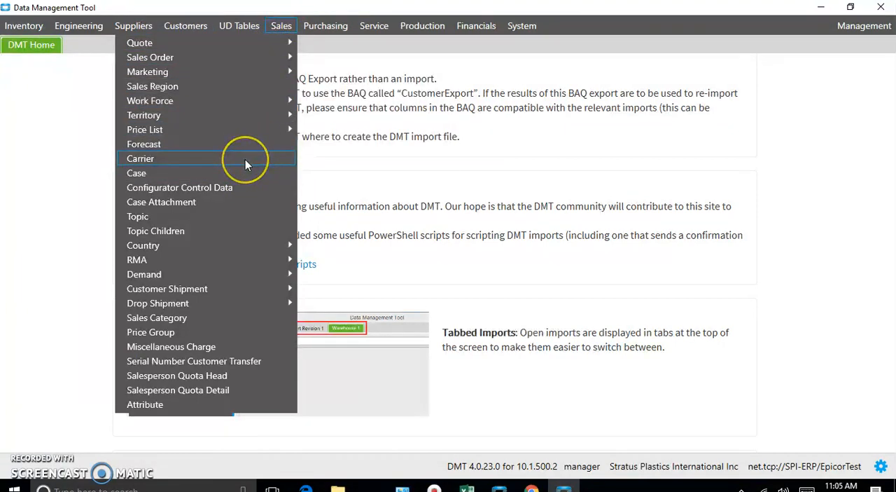
click(180, 161)
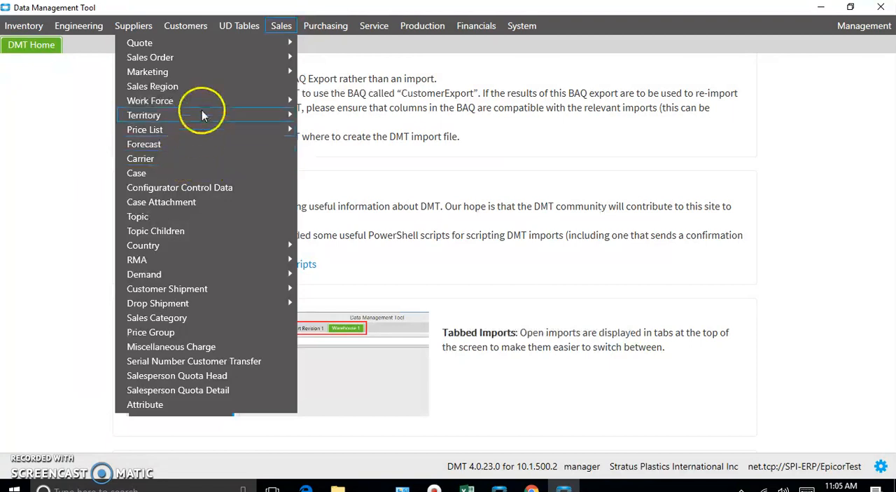
click(217, 70)
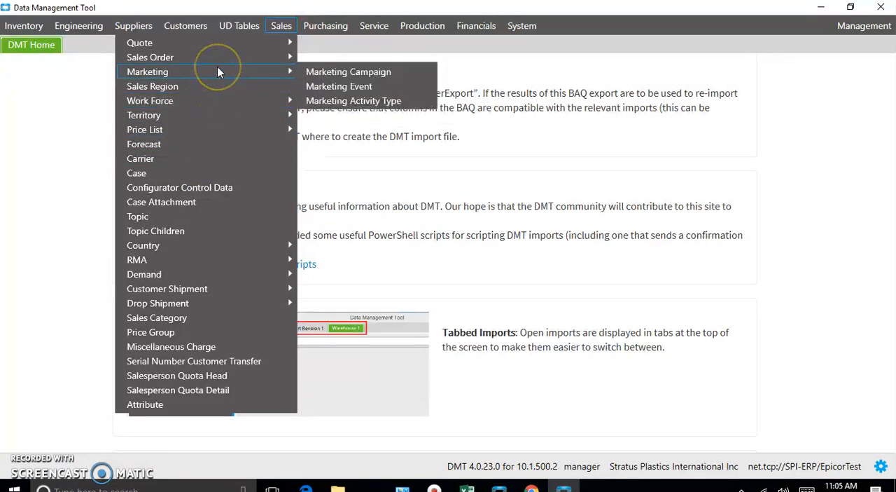
click(230, 56)
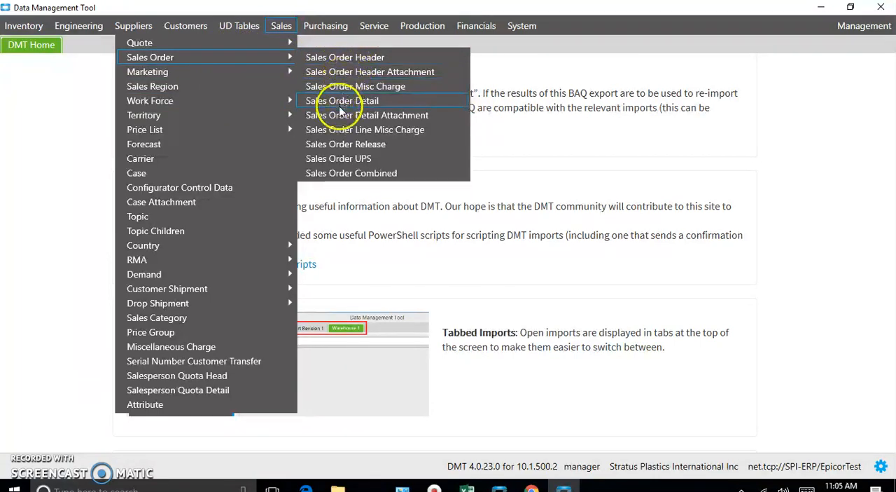
click(226, 86)
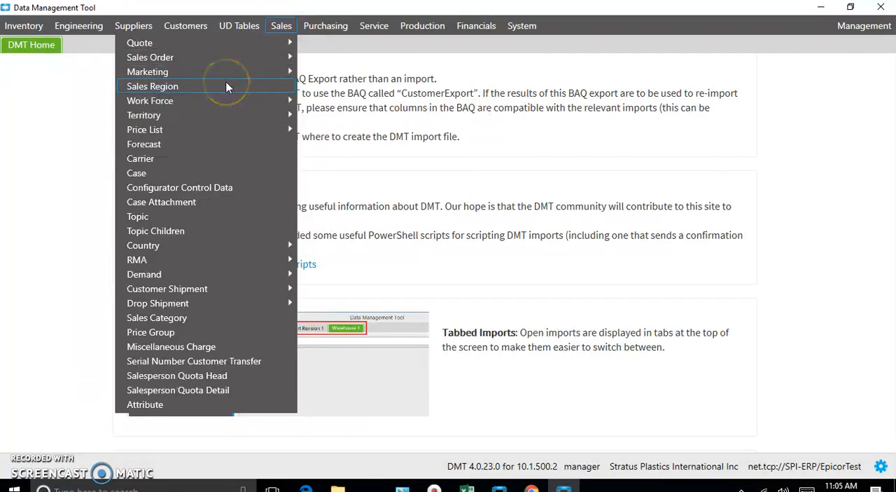
Step: Open the Carrier import from the Sales imports and bring up its Template Builder
click(173, 158)
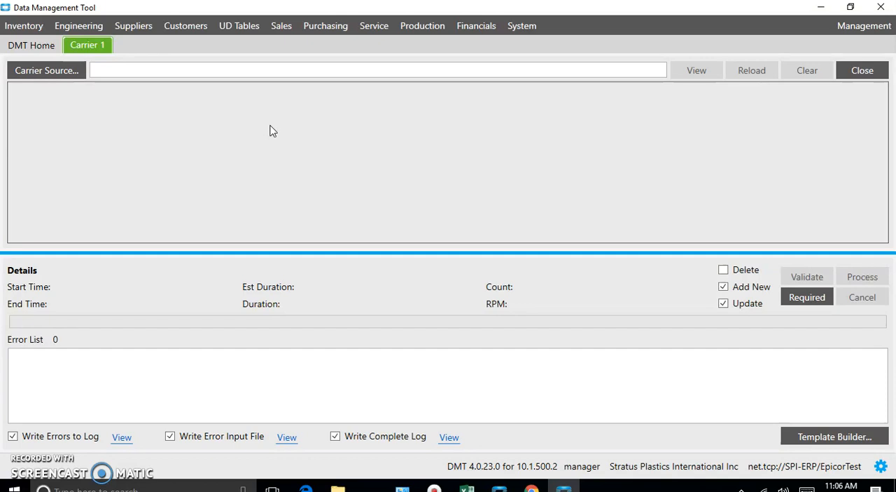
click(823, 441)
click(801, 438)
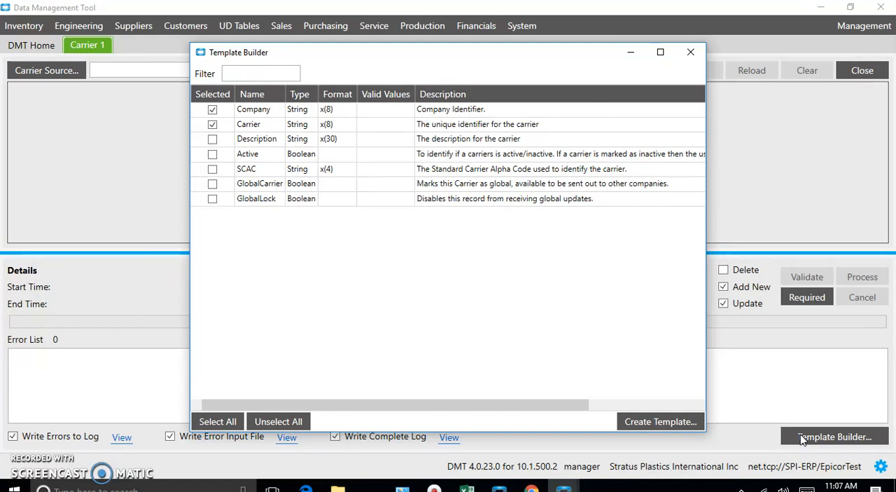
click(796, 439)
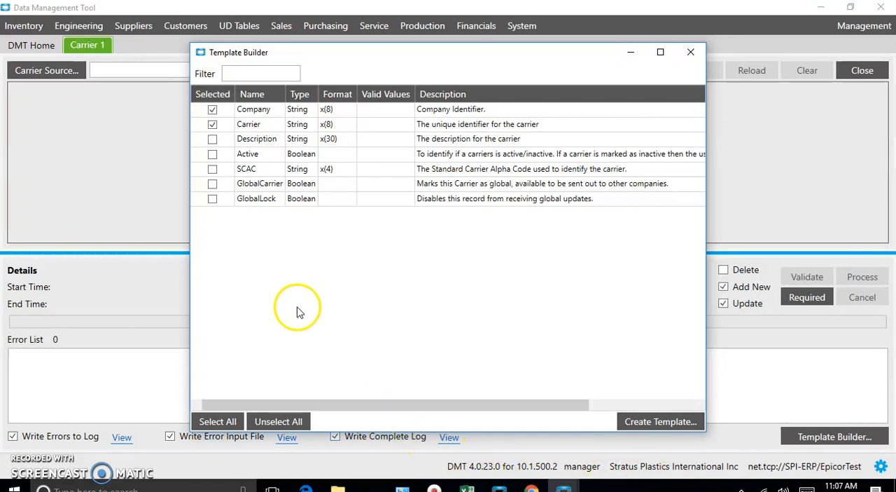
Step: Add the Description field to the Carrier template and start creating the template on the SHARES network drive
click(212, 139)
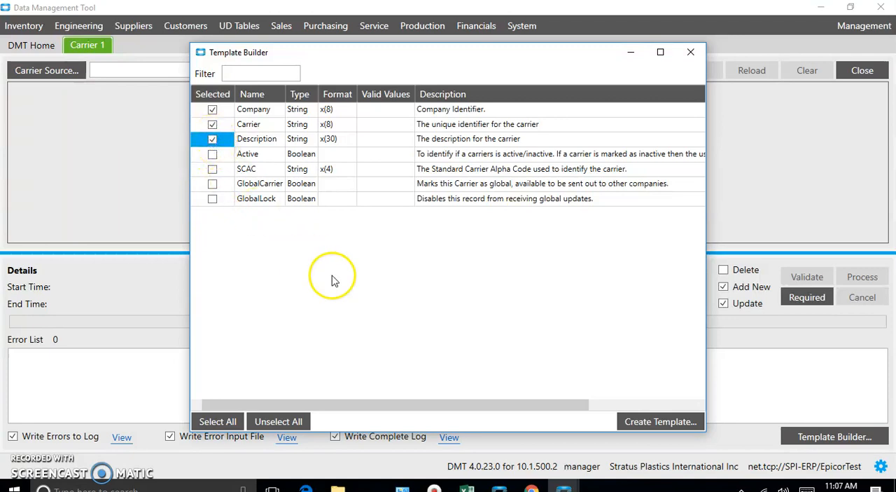
click(643, 420)
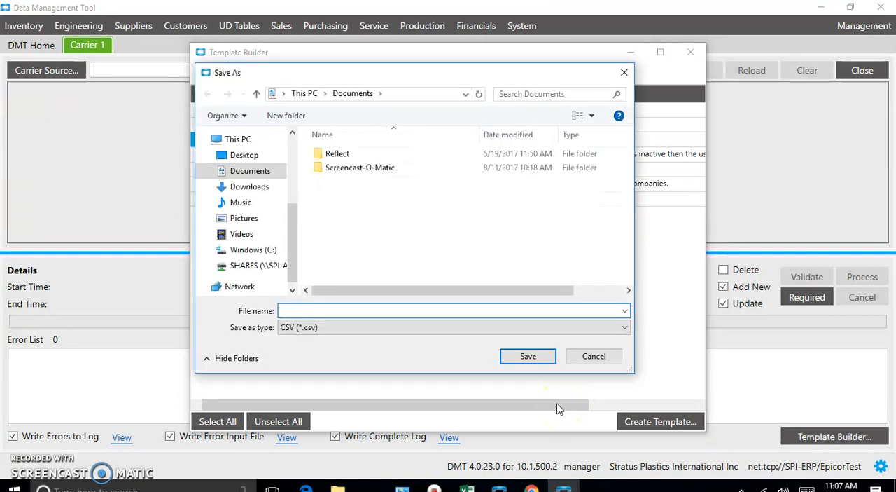
click(252, 265)
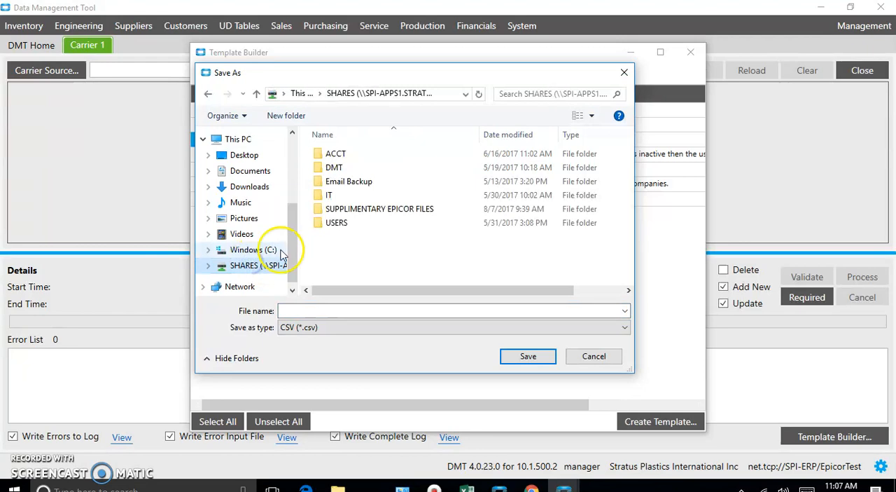
double_click(339, 222)
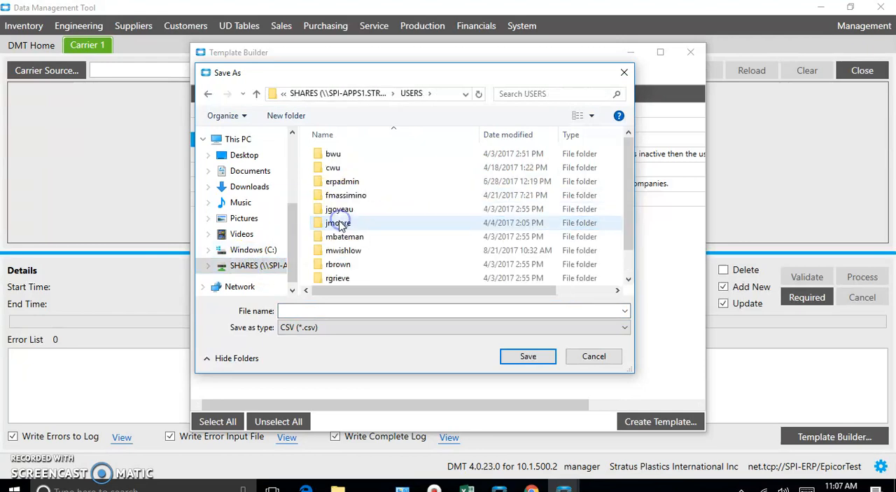
click(208, 93)
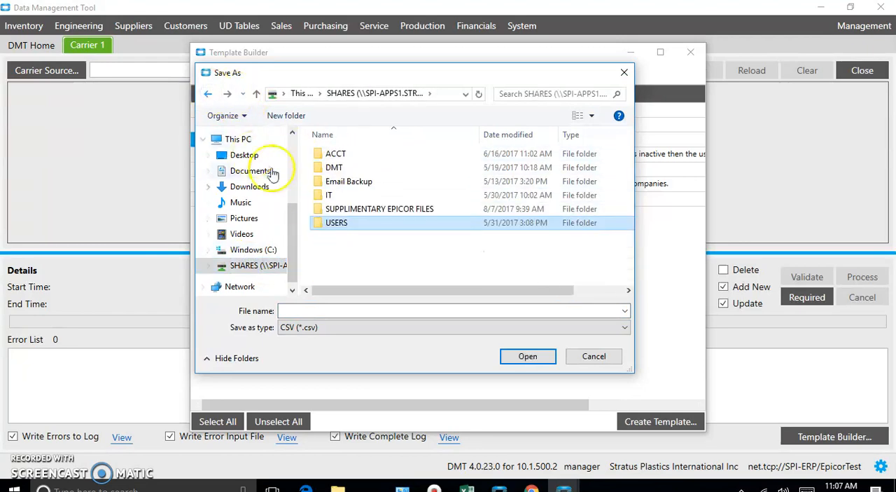
click(363, 254)
right_click(361, 254)
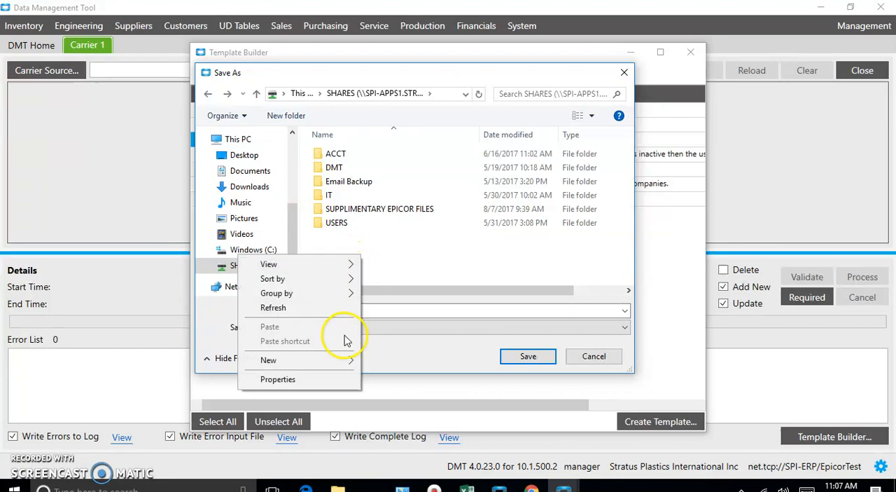
click(444, 252)
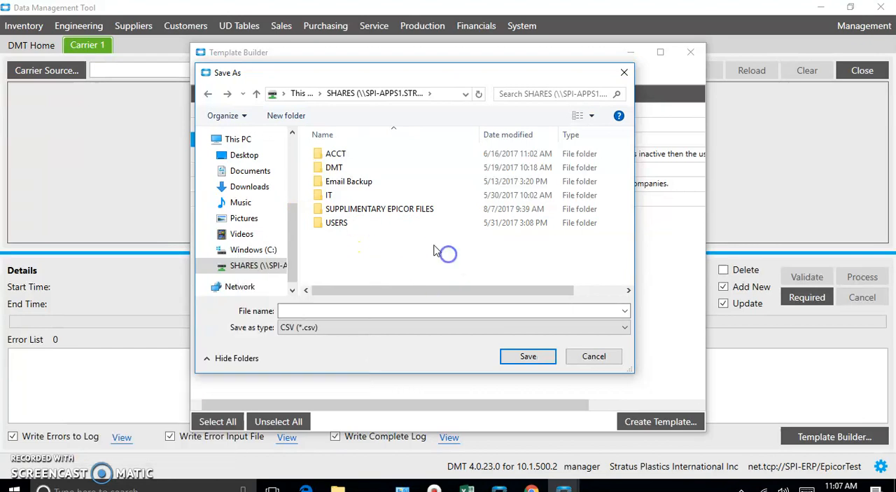
Step: Browse to the DMT Files folder inside the DMT folder as the template's save location
double_click(350, 172)
double_click(342, 155)
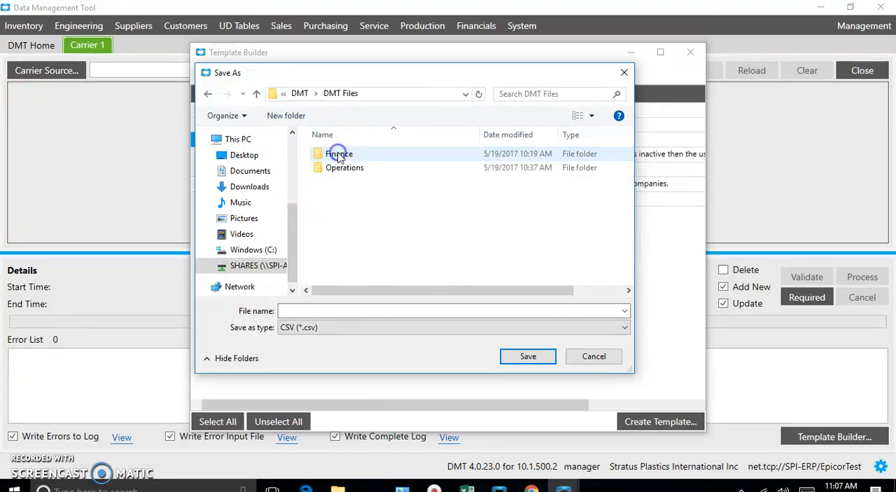
right_click(336, 216)
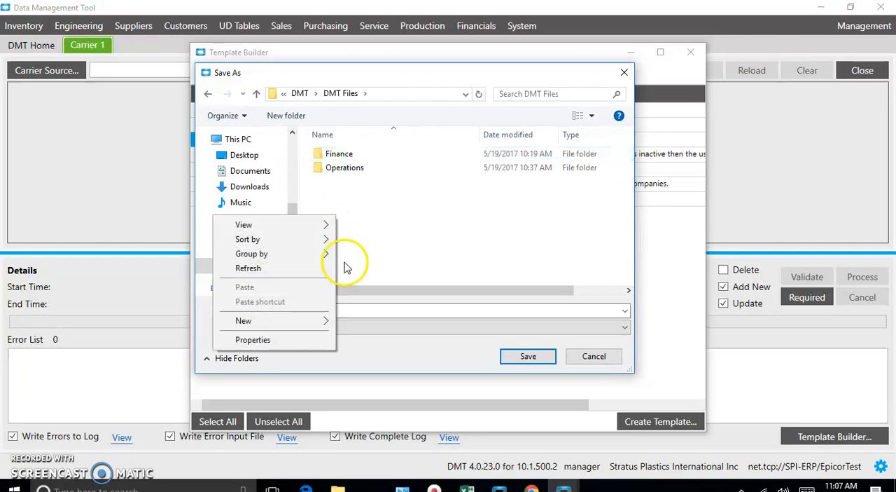
mouse_move(261, 320)
click(163, 201)
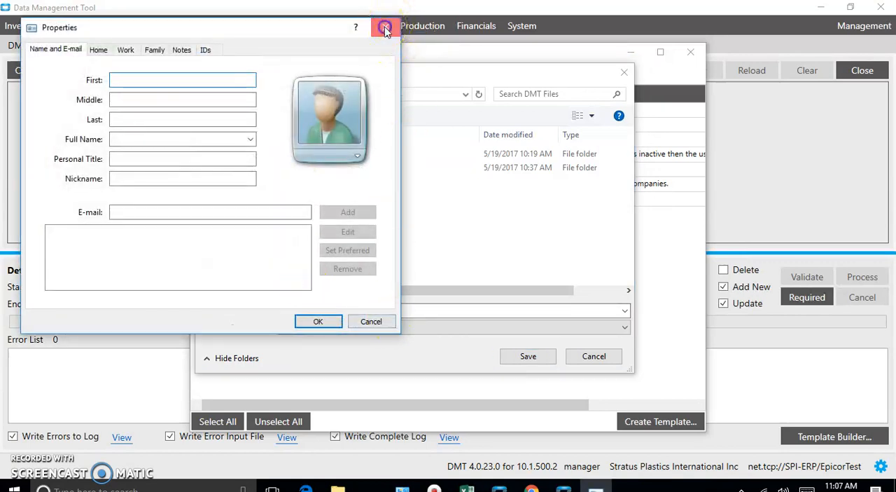
click(385, 27)
Step: Create a new folder inside the DMT Files folder
click(325, 311)
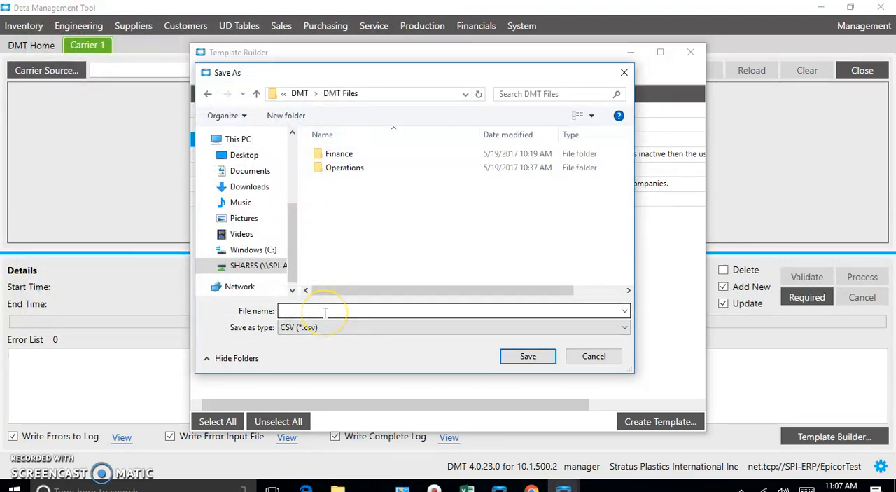
right_click(324, 312)
right_click(385, 230)
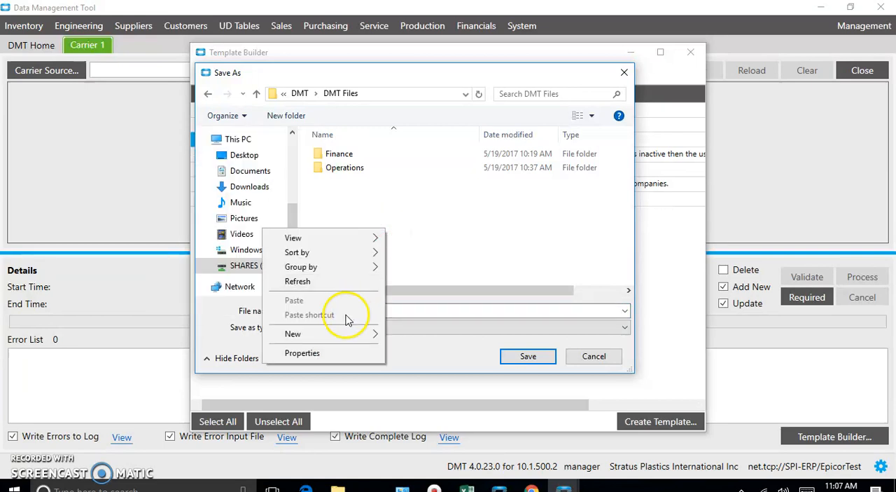
mouse_move(336, 335)
click(148, 155)
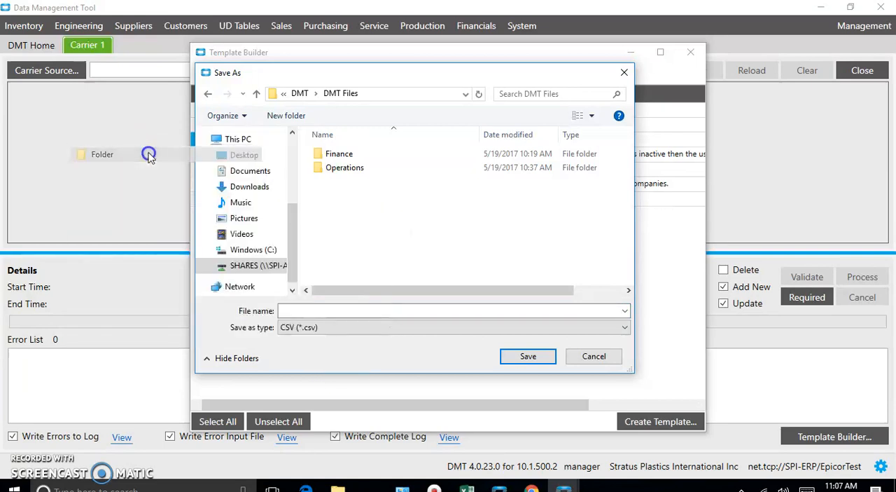
text(Shippuing)
key(BackSpace)
key(BackSpace)
key(BackSpace)
key(BackSpace)
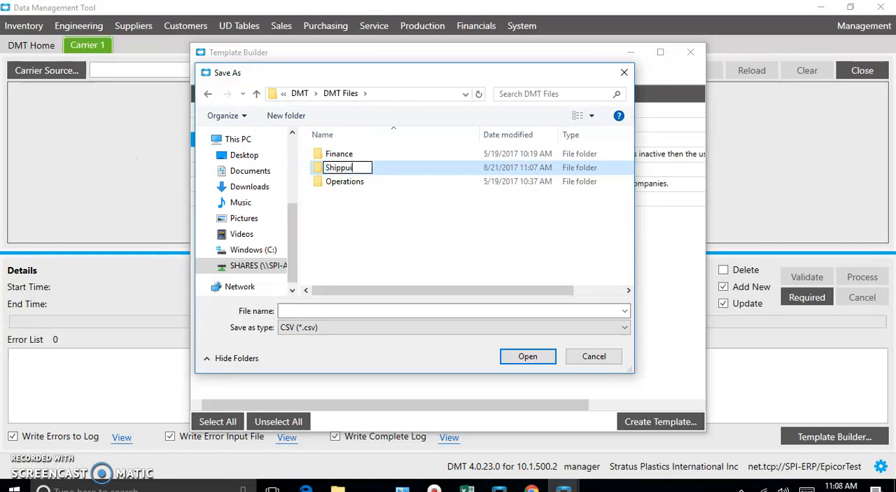
text(ing)
key(BackSpace)
key(BackSpace)
key(BackSpace)
key(BackSpace)
key(BackSpace)
key(BackSpace)
key(BackSpace)
key(BackSpace)
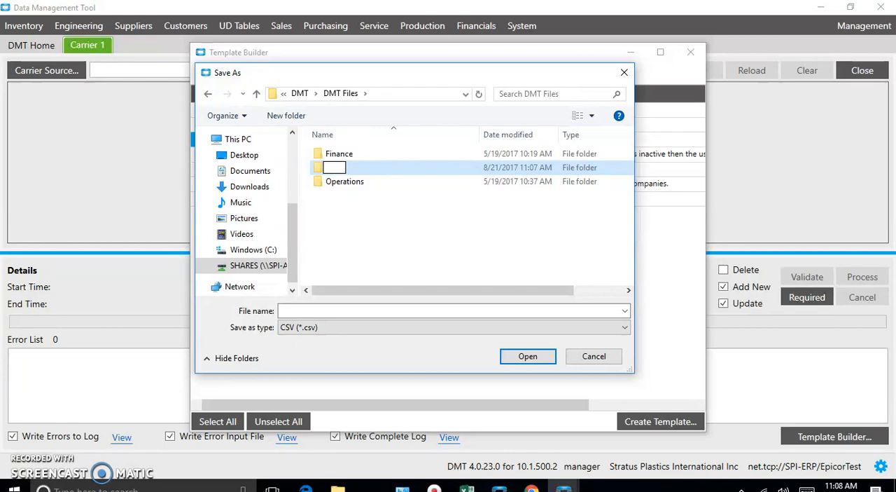
Step: Name the new folder Customer and return to the DMT Files folder as the save location
text(Customer)
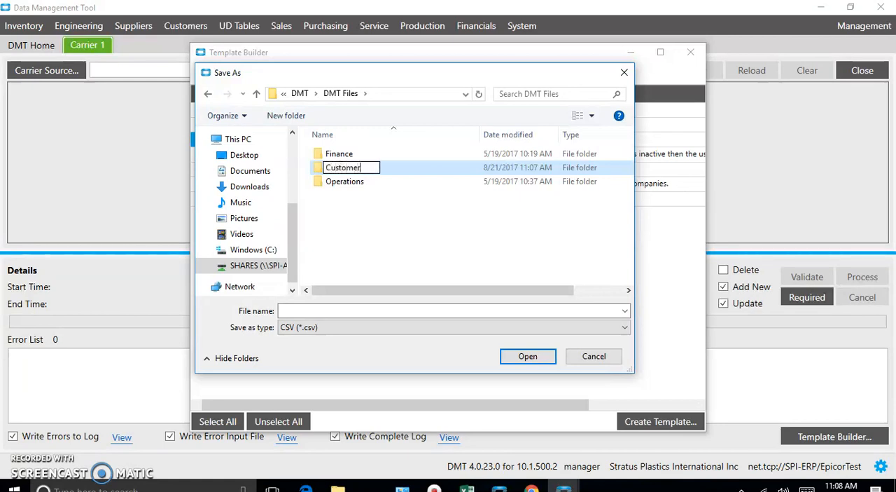
key(Return)
key(Return)
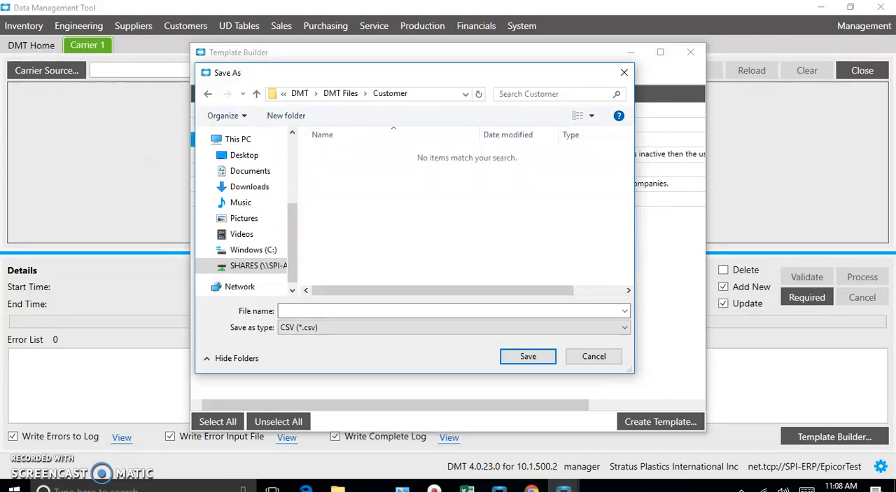
click(205, 95)
Step: Save the template as a CSV file named carrier in DMT Files and close the Template Builder
click(308, 311)
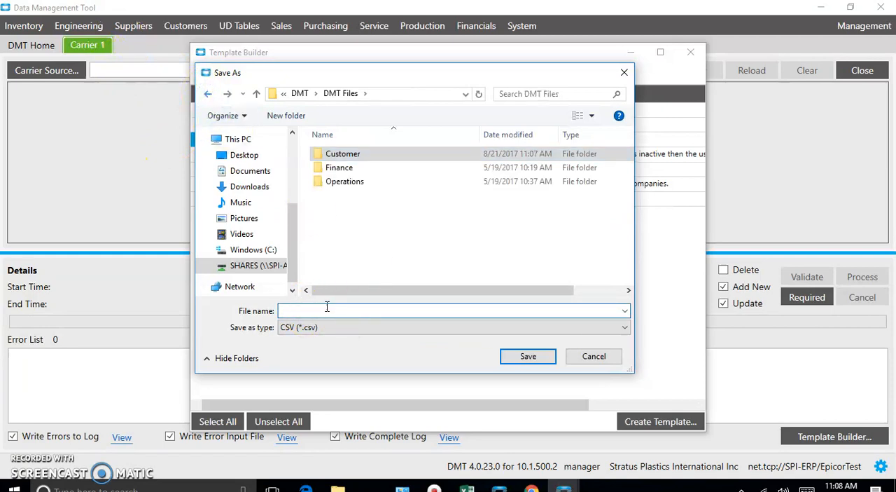
text(carrier)
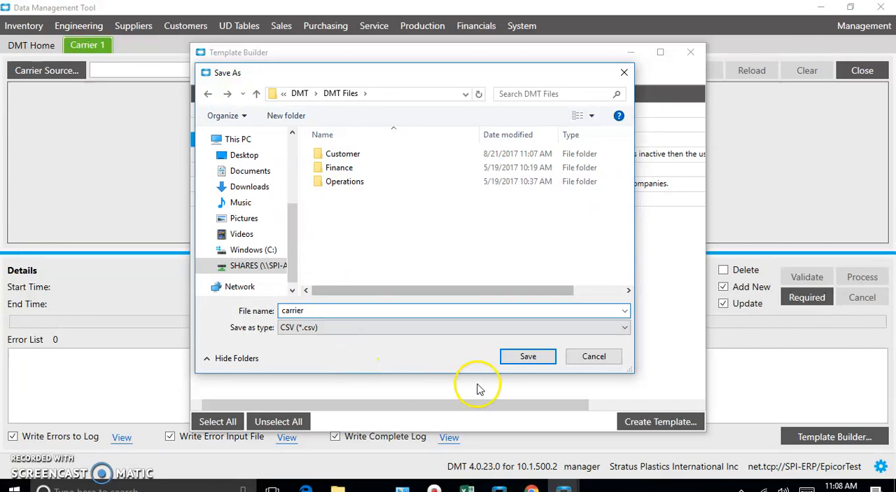
click(532, 355)
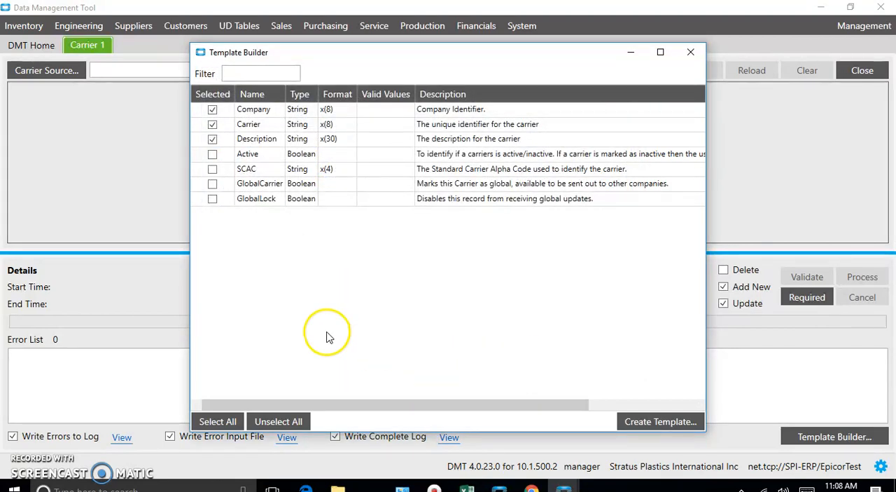
click(701, 52)
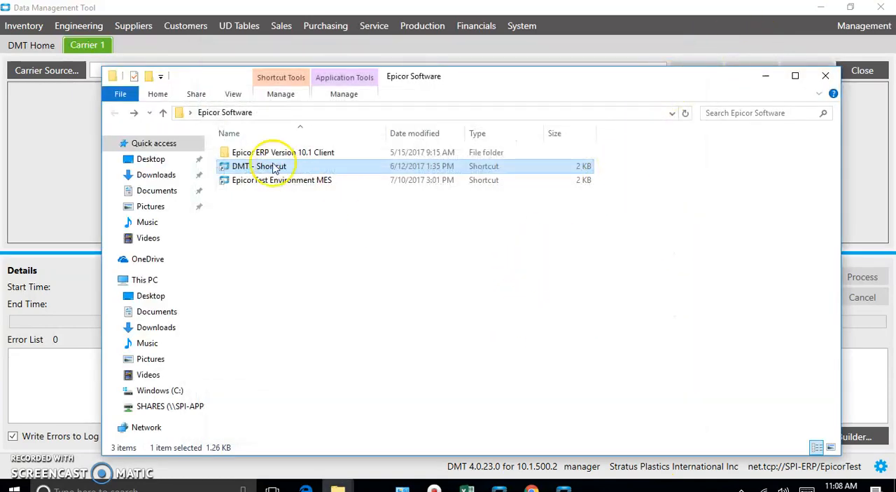
Step: Open the carrier CSV from DMT Files on the SHARES drive in Excel and widen its Company and Carrier columns
click(149, 406)
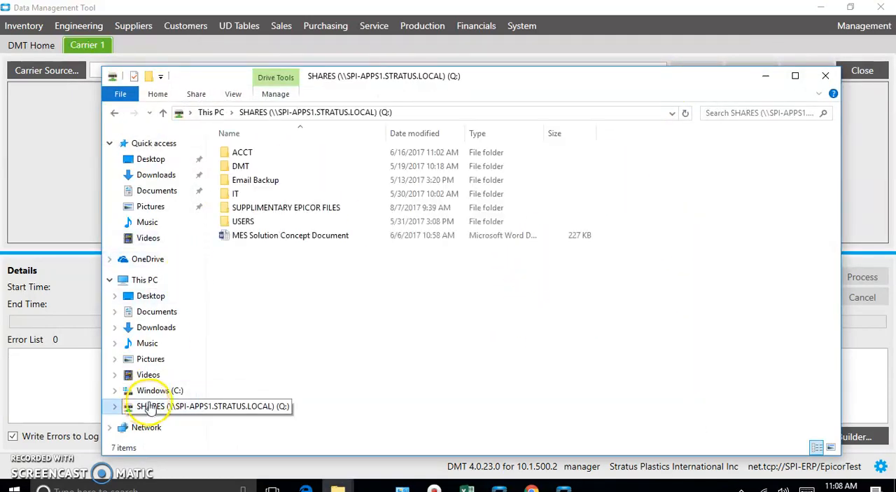
double_click(240, 166)
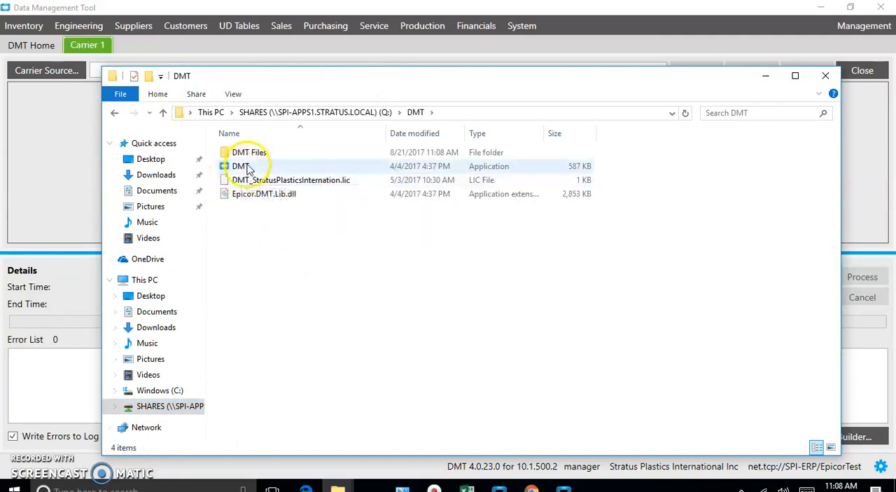
double_click(238, 151)
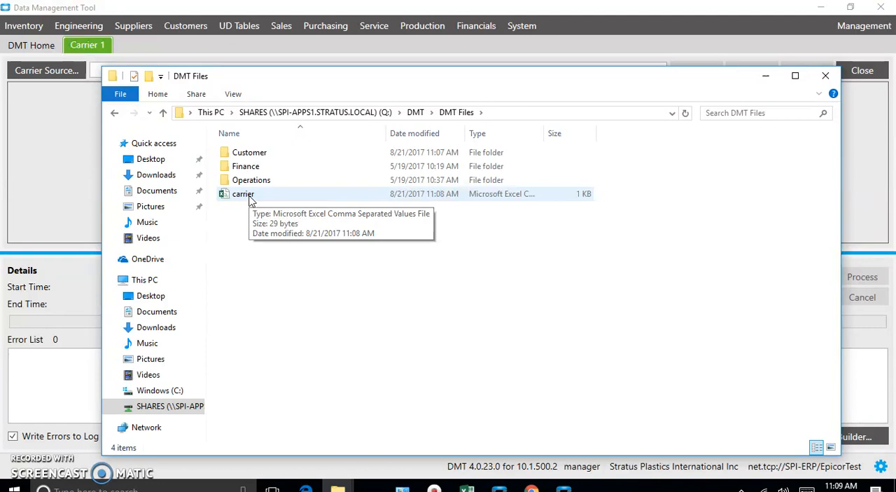
double_click(243, 194)
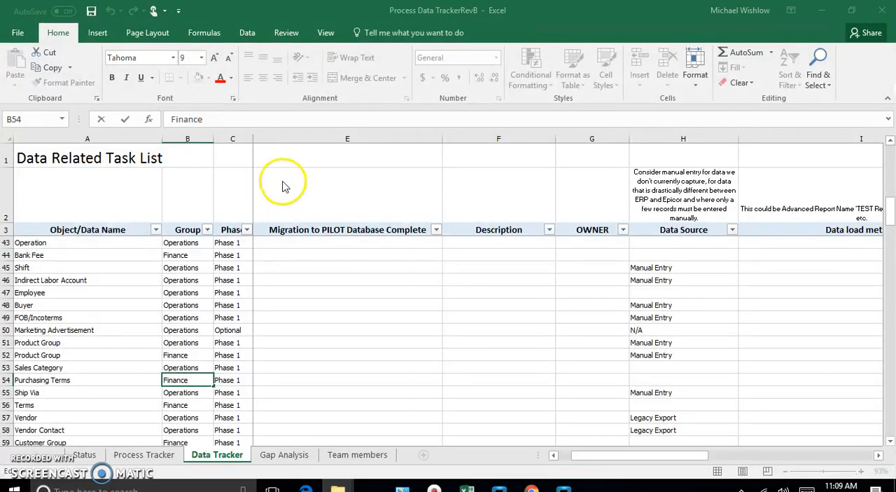
click(18, 33)
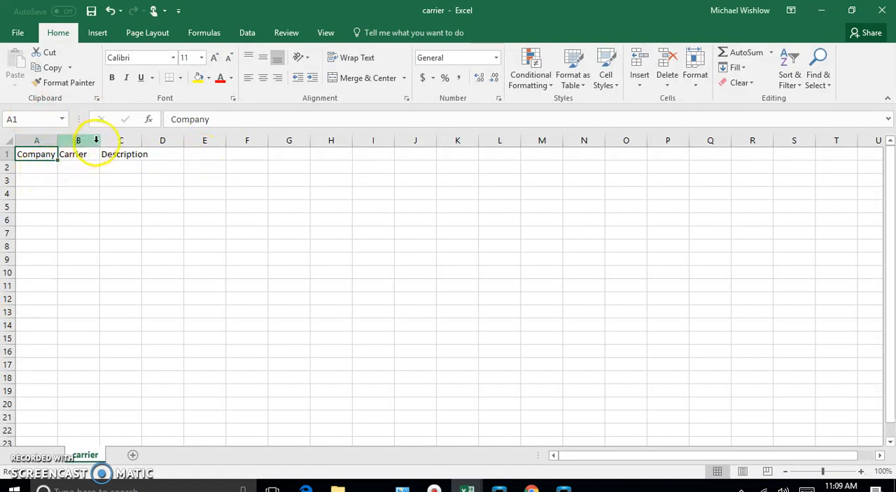
drag(100, 141, 130, 142)
drag(58, 141, 78, 143)
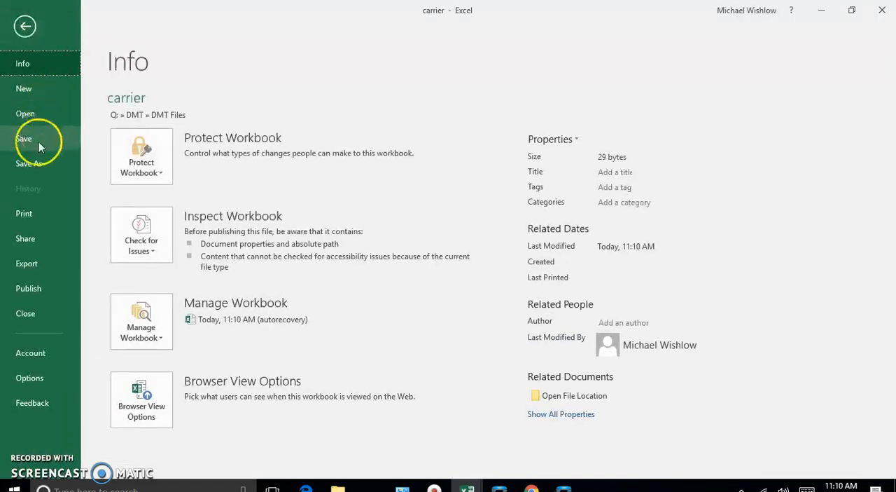
click(33, 163)
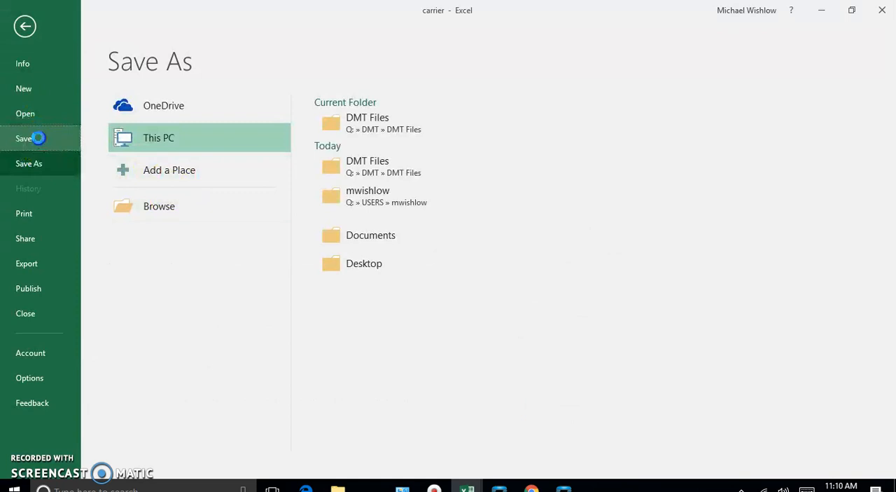
click(42, 140)
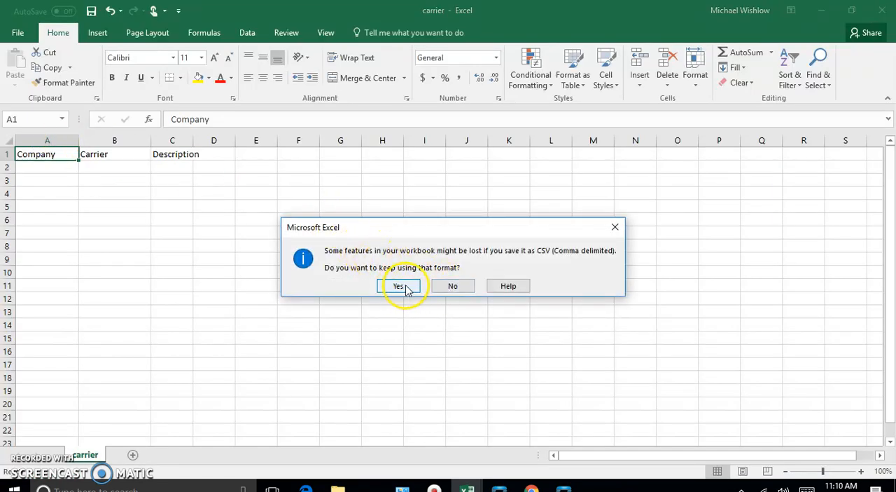
click(453, 285)
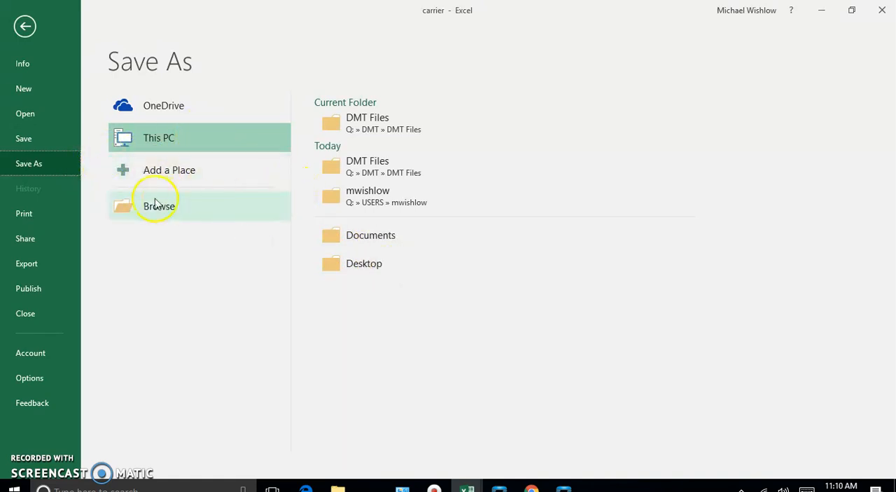
Step: Save the carrier file in the DMT Files folder as an Excel Workbook
click(53, 165)
click(384, 122)
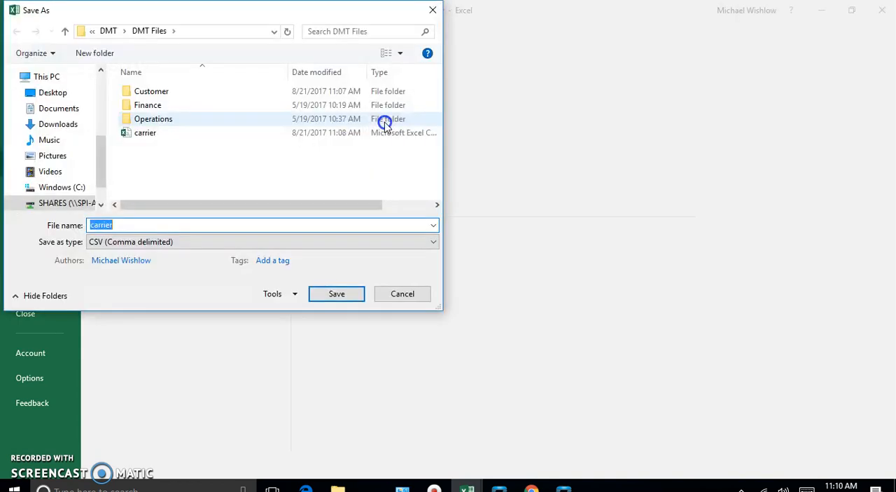
click(425, 242)
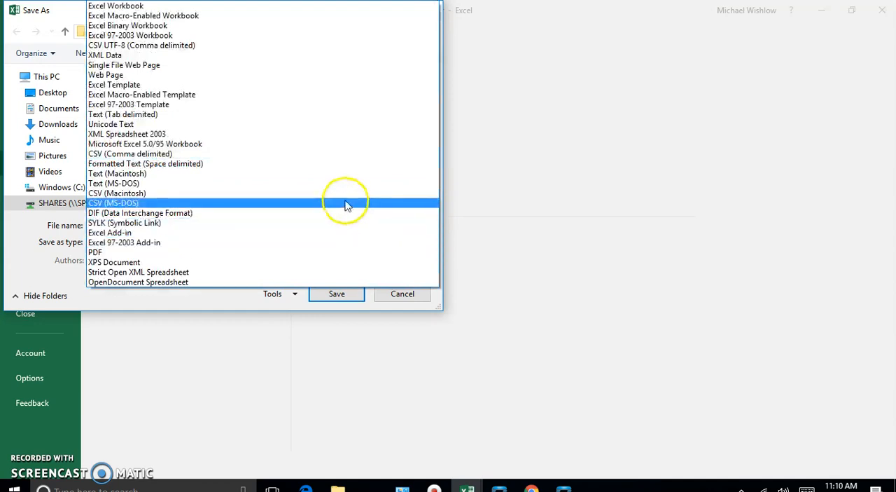
click(247, 9)
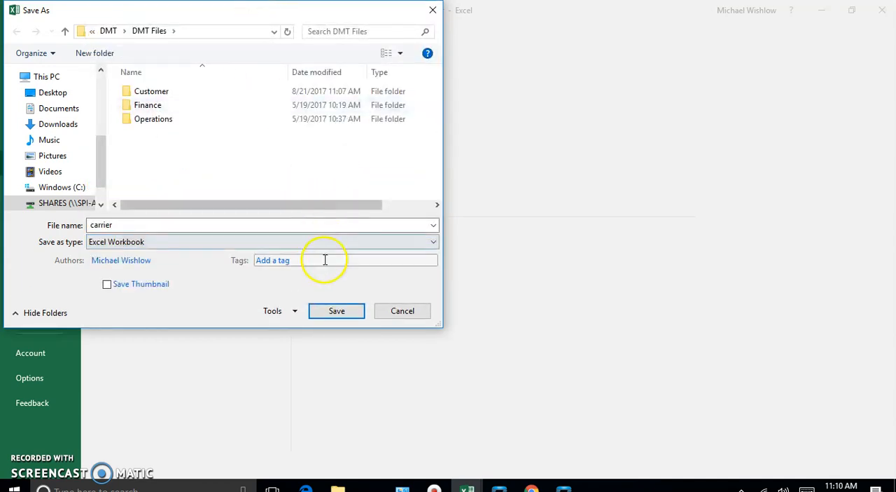
click(337, 312)
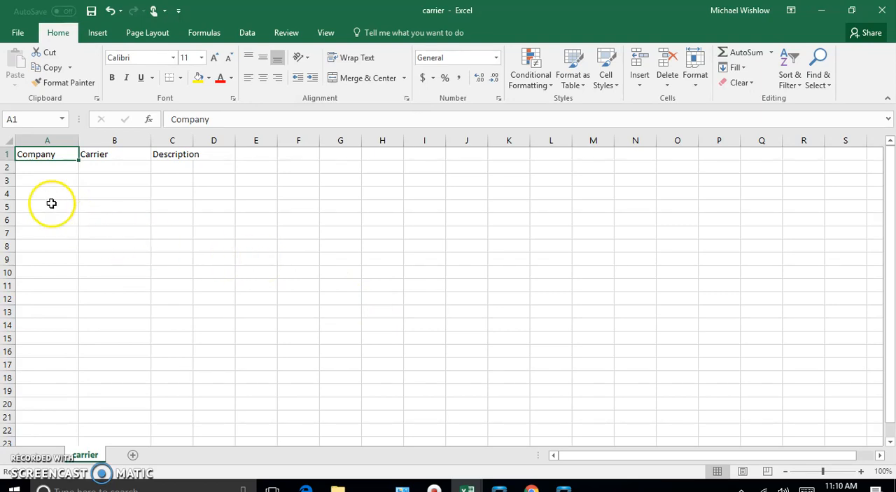
Step: Enter 200 as the Company value in row 2 of the carrier sheet
click(42, 167)
double_click(43, 168)
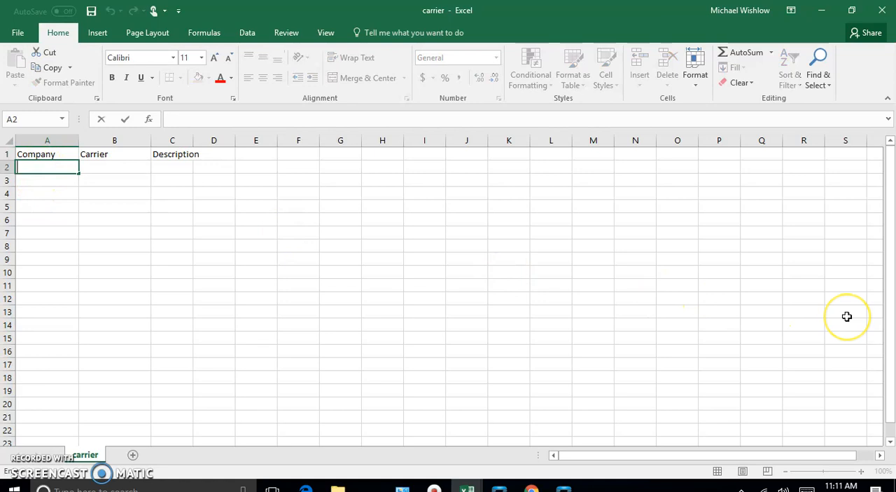
text(200)
key(Tab)
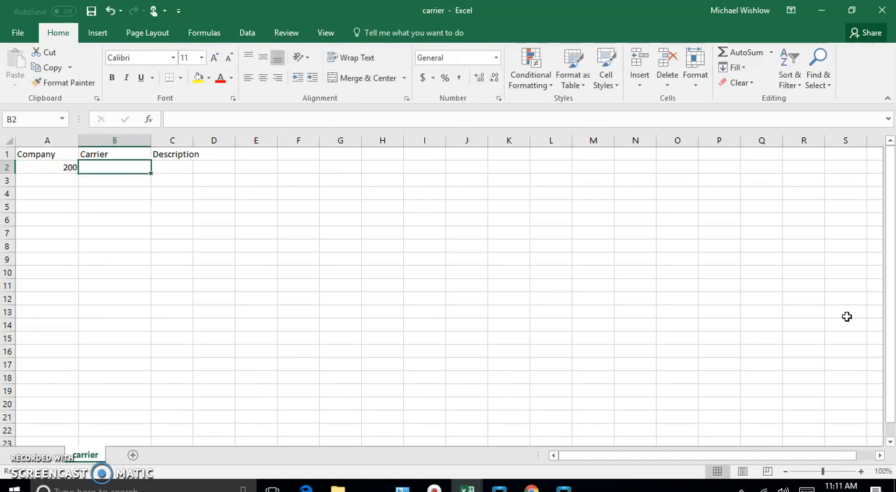
Step: Enter Genesys as the Carrier value in row 2
text(Gene)
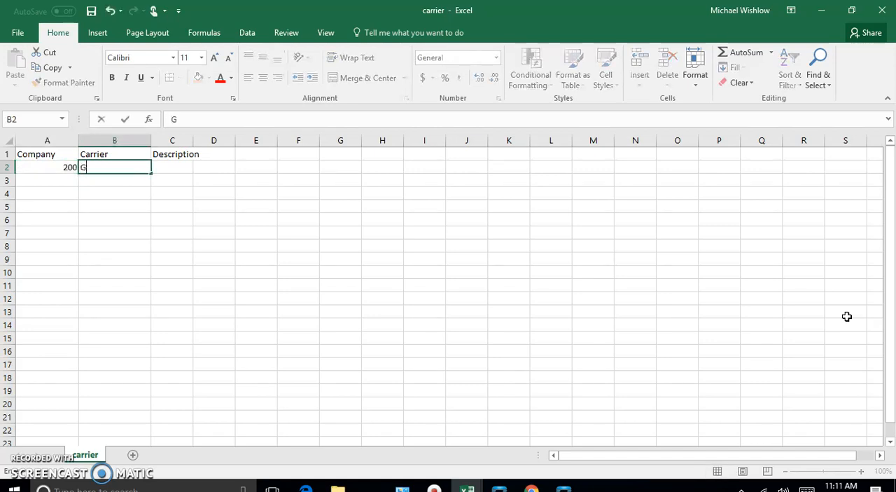
key(BackSpace)
text(es)
key(Tab)
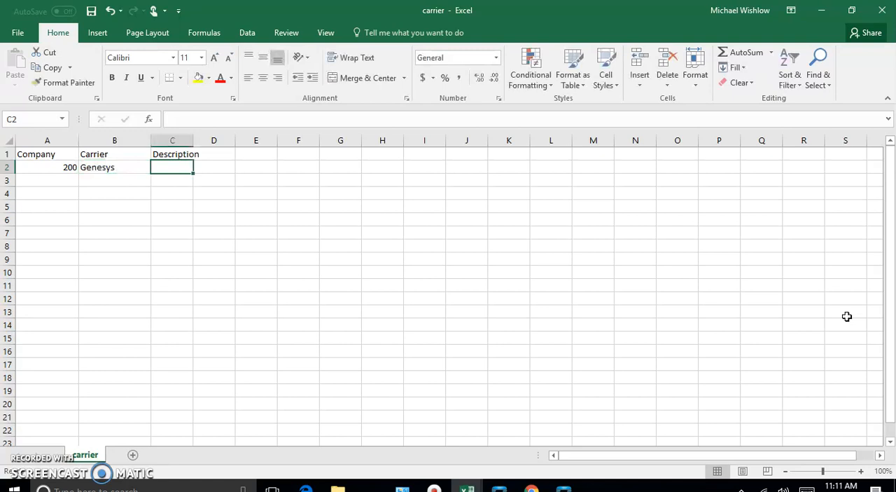
Step: Replace the Carrier value in row 2 with GESY and enter Gensys Carriers as its Description
click(128, 166)
key(BackSpace)
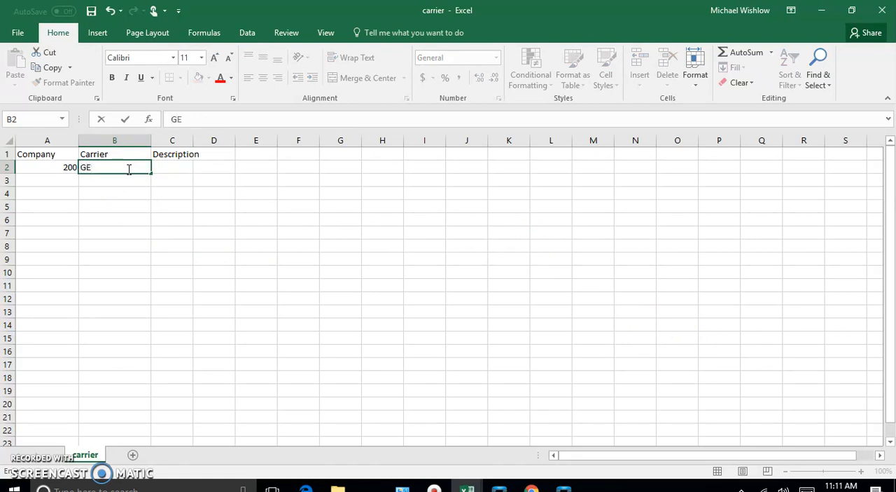
text(GEsy)
key(BackSpace)
key(BackSpace)
key(Tab)
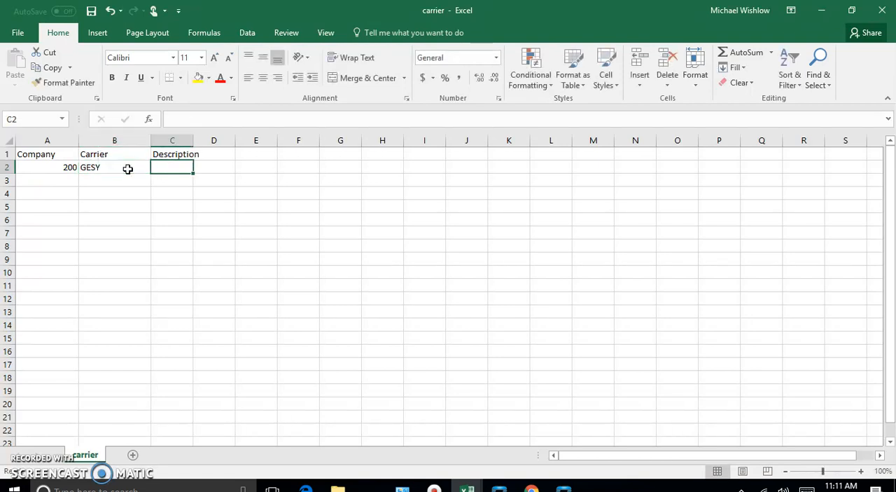
text(Gen)
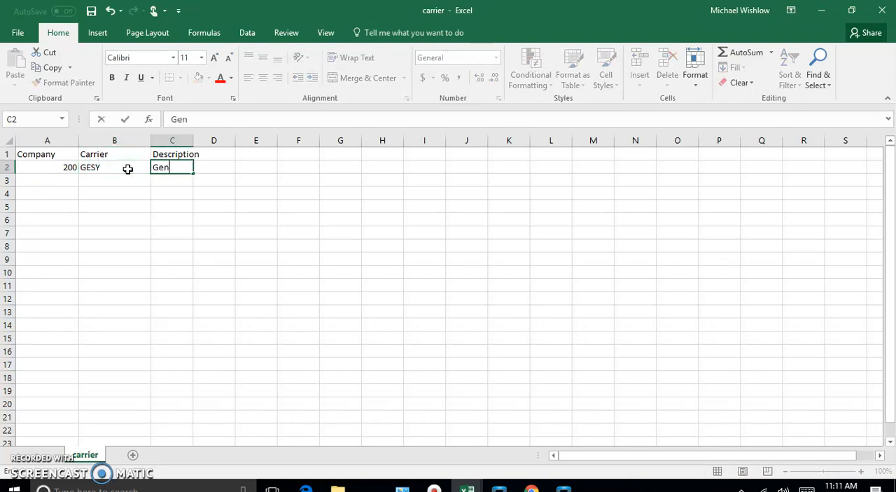
text(sys Carriers)
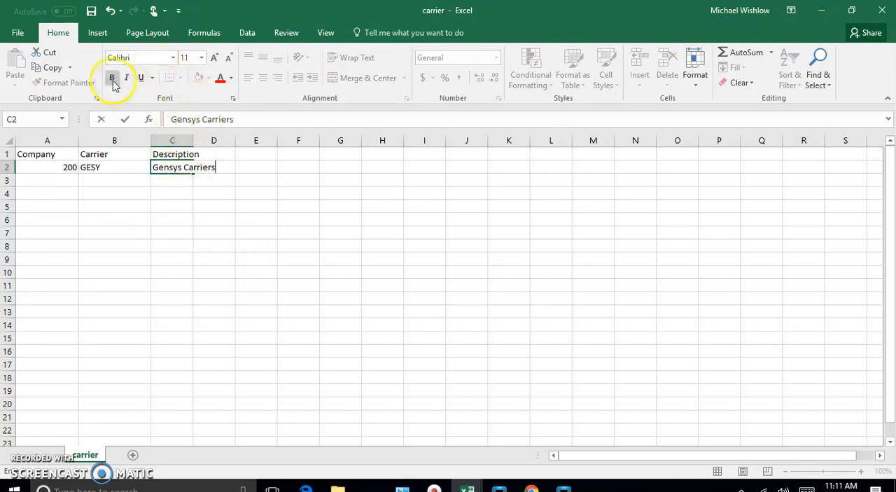
Step: Save and close the carrier workbook, and close the Process Data TrackerRevB workbook with its changes saved
click(18, 31)
click(31, 140)
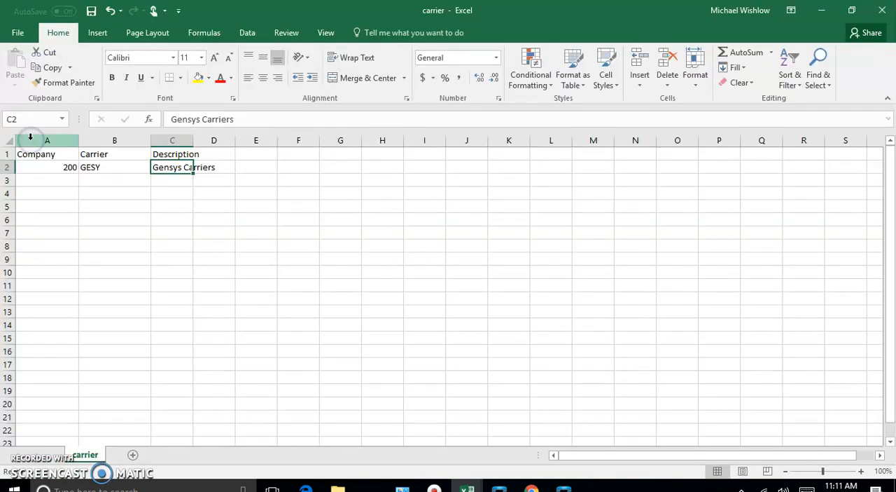
click(880, 10)
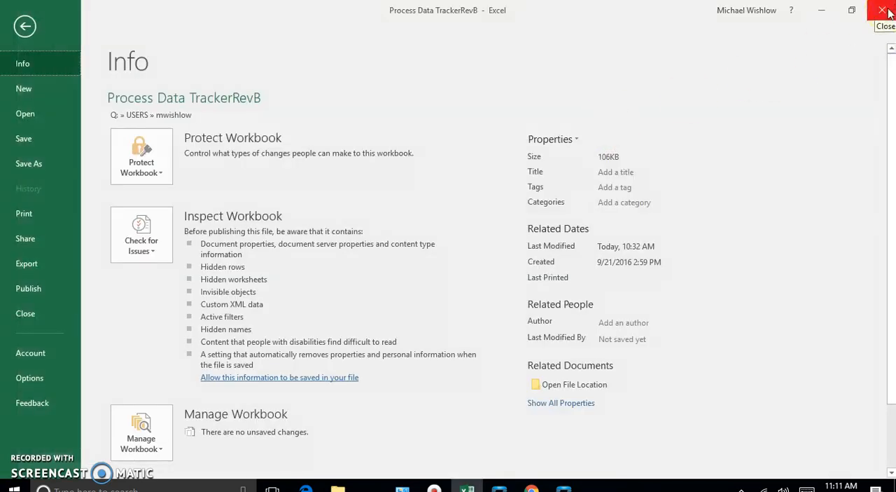
click(887, 11)
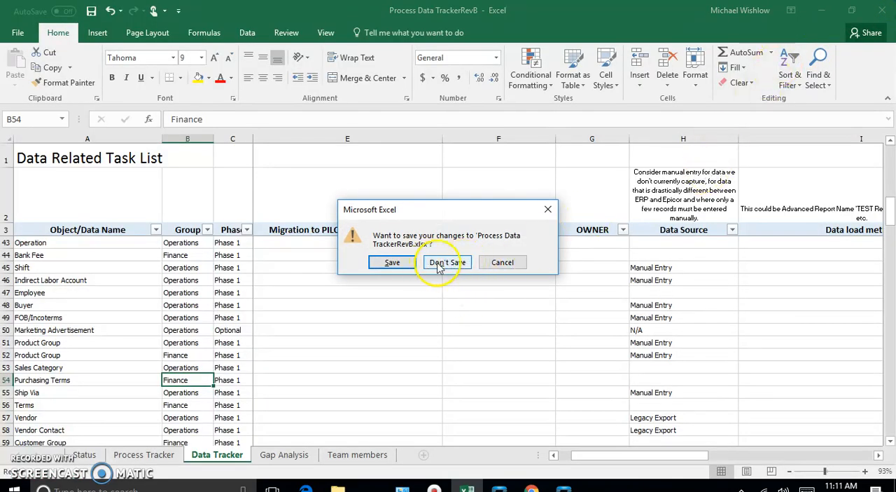
click(392, 261)
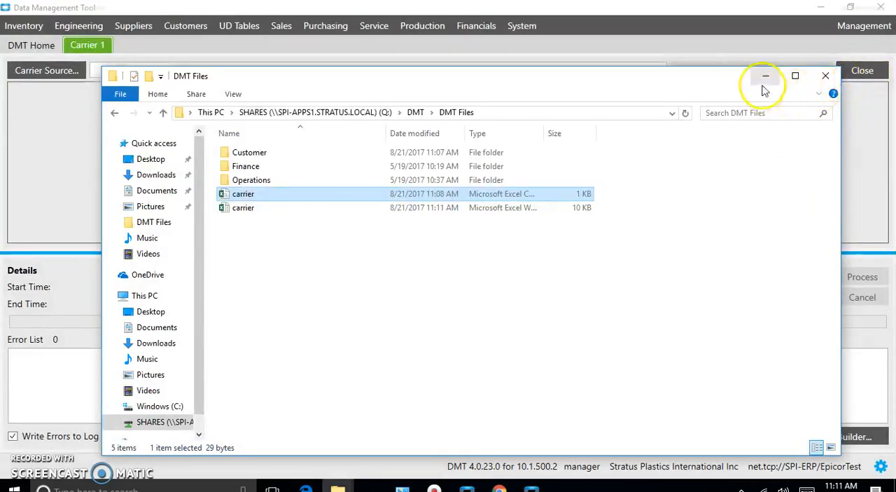
Step: In the Data Management Tool, load the carrier Excel worksheet from the DMT Files folder as the Carrier source
click(764, 74)
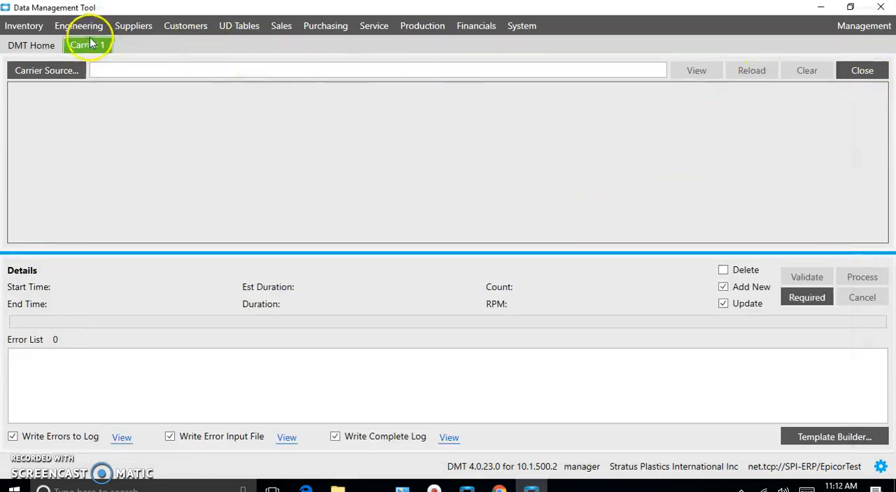
click(46, 71)
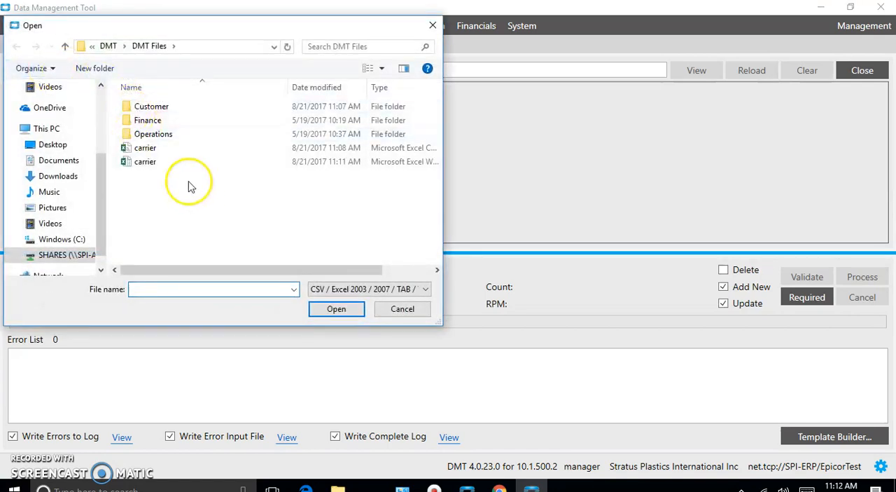
click(137, 162)
click(339, 311)
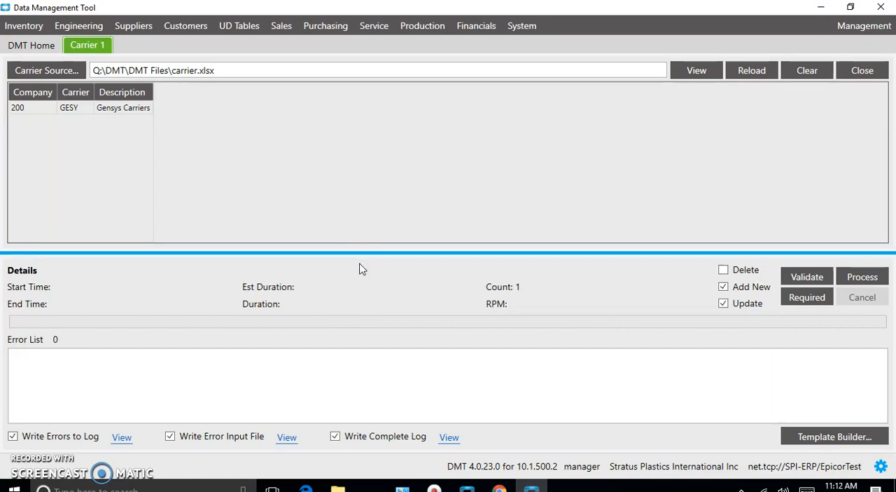
Step: Correct the row 2 Description in the source workbook to Genesys Carriers and reload the saved file into the Carrier import
click(694, 71)
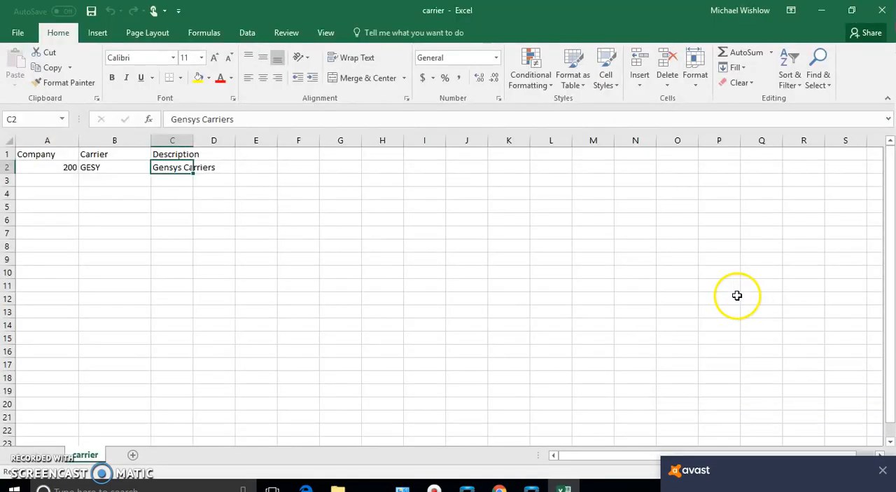
double_click(169, 168)
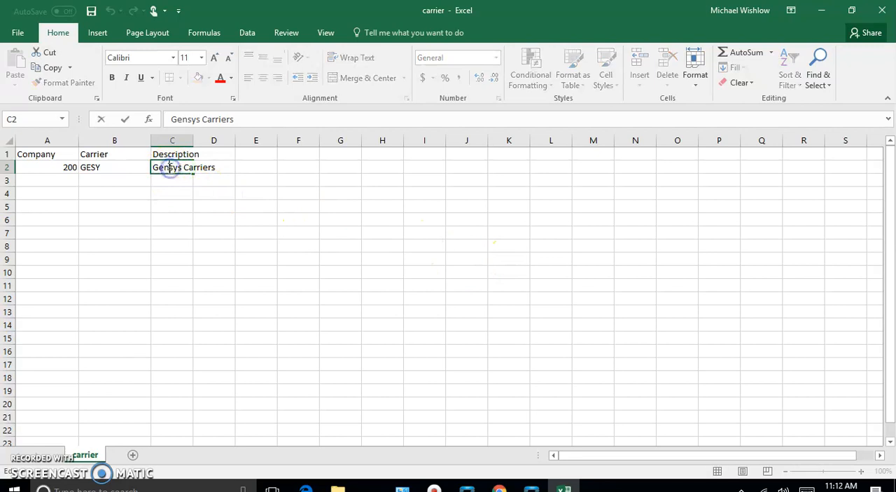
text(e)
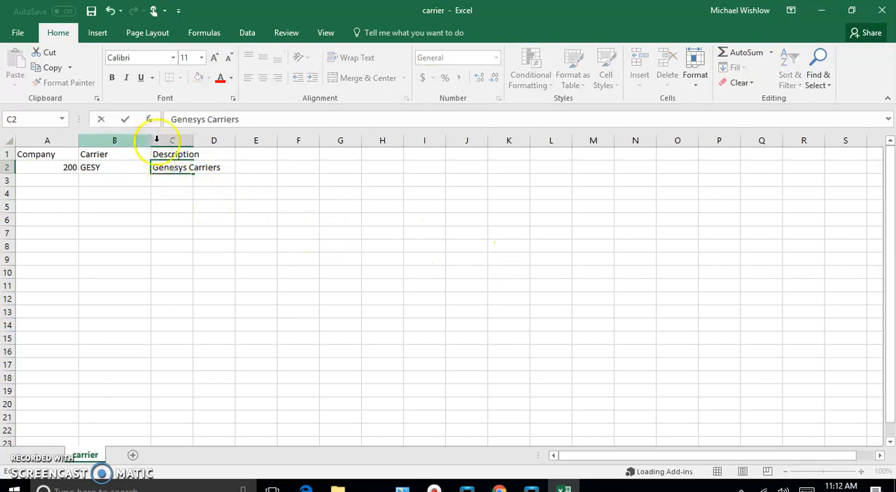
click(16, 35)
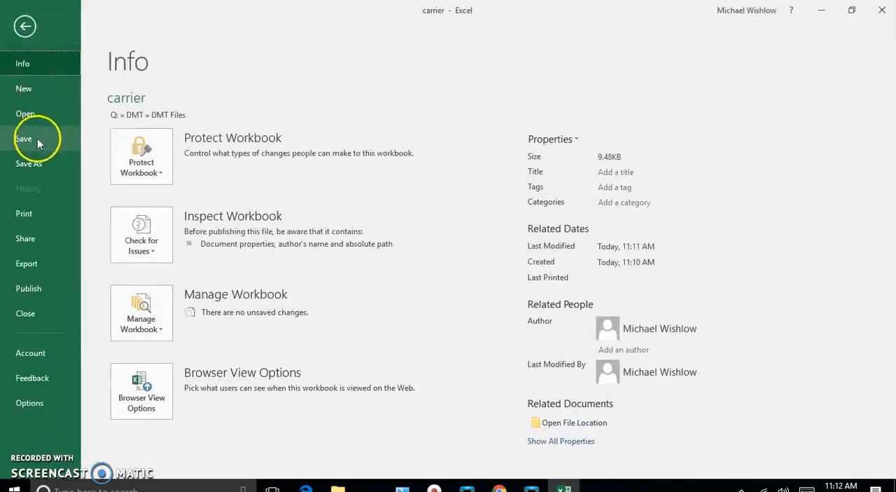
key(Escape)
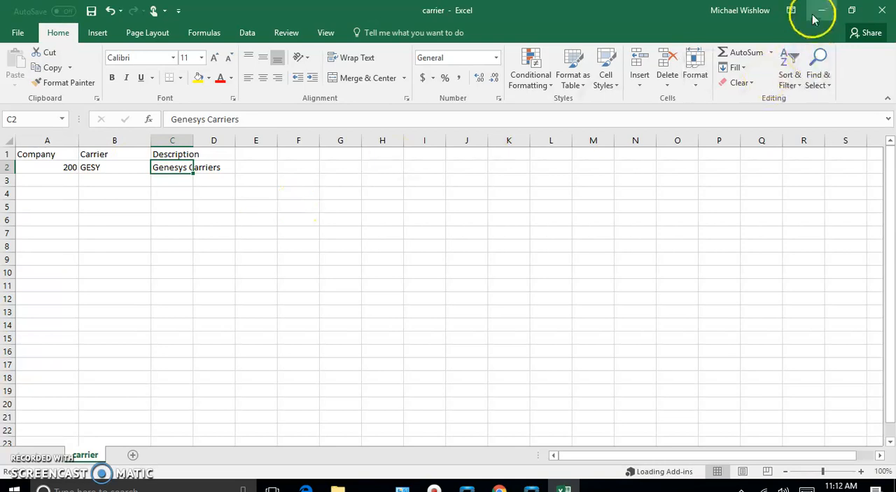
click(883, 11)
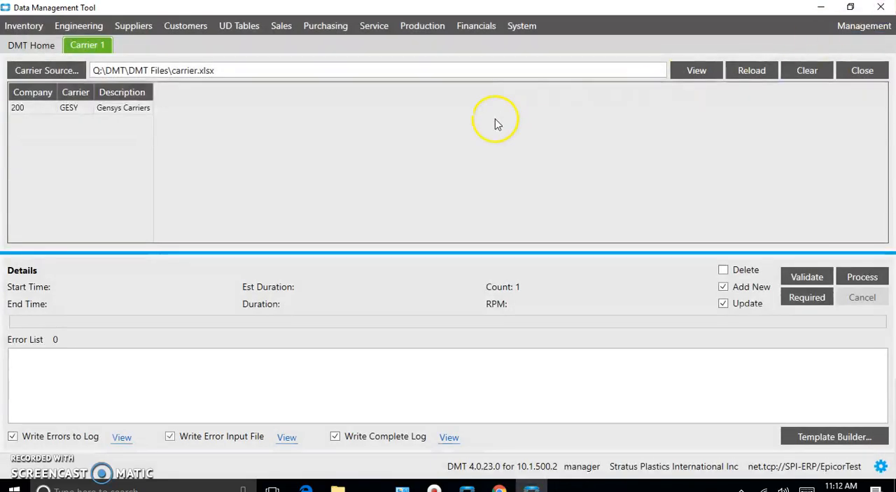
click(743, 72)
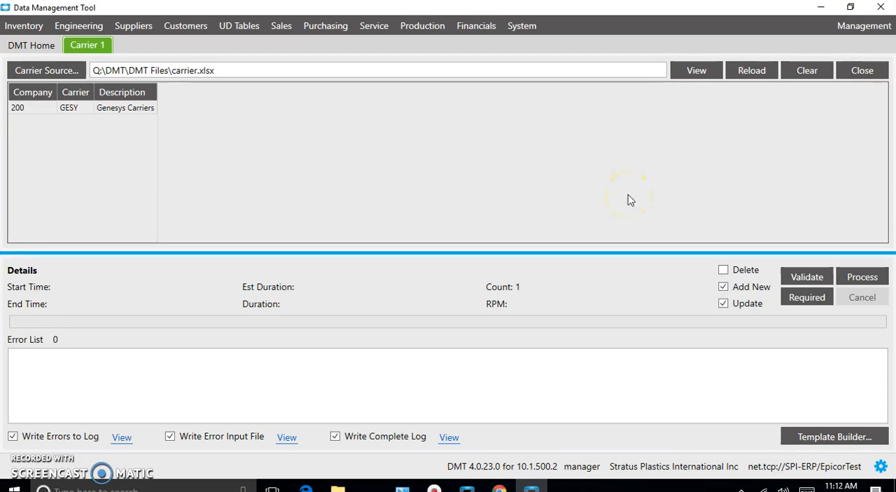
Step: Validate the columns of the carrier source and process the Carrier import
click(808, 277)
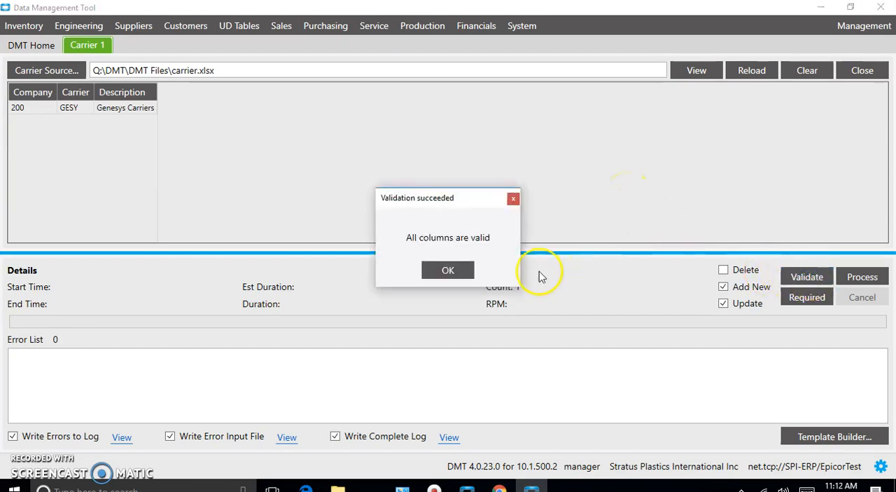
click(451, 269)
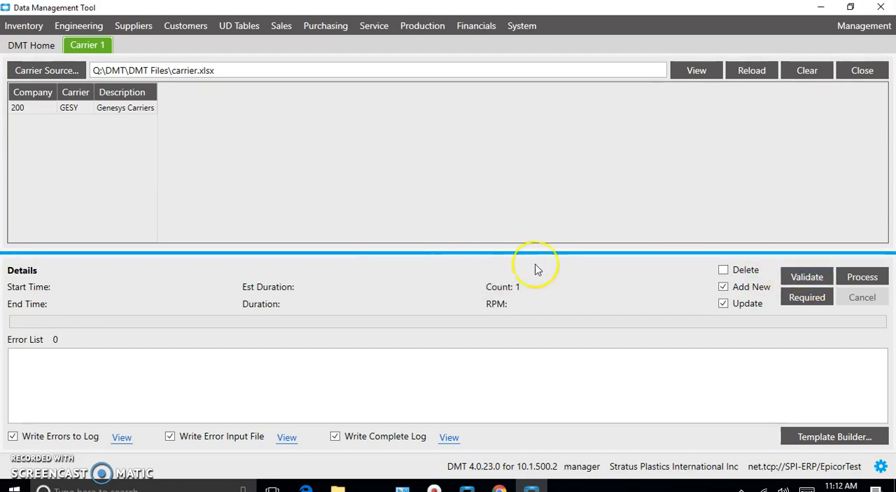
click(847, 273)
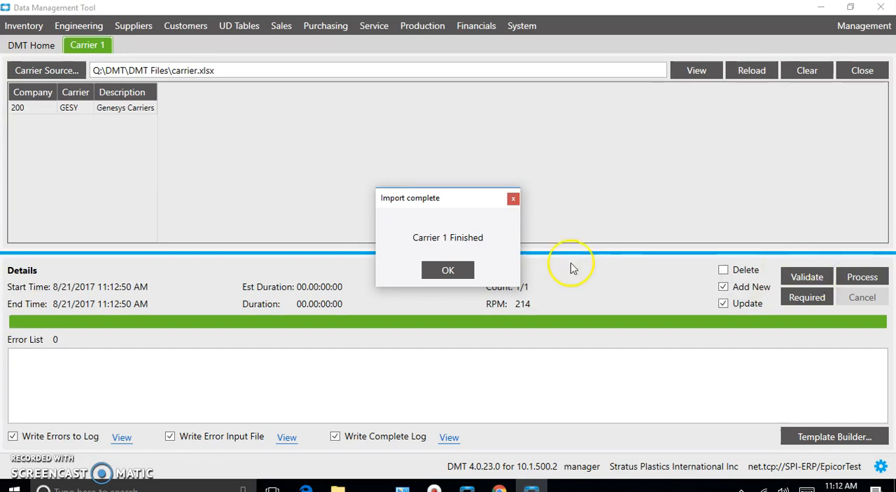
click(449, 270)
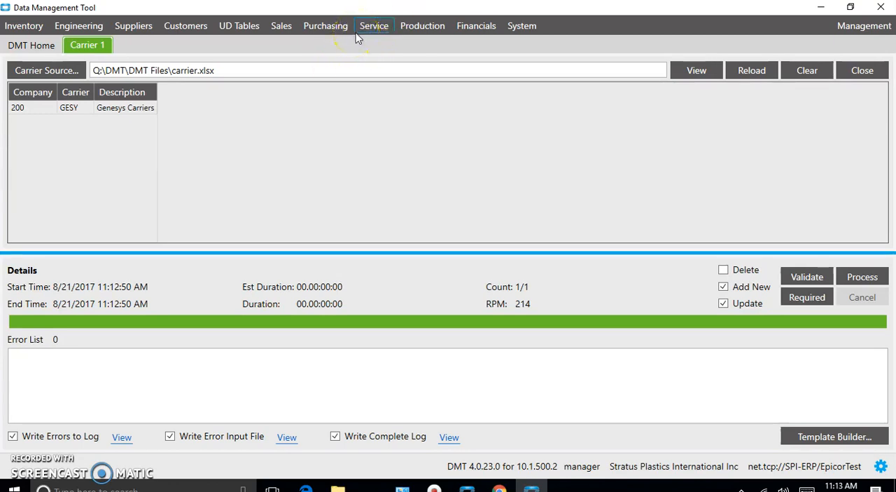
Step: Switch to File Explorer and permanently delete the carrier CSV file from the DMT Files folder
click(820, 8)
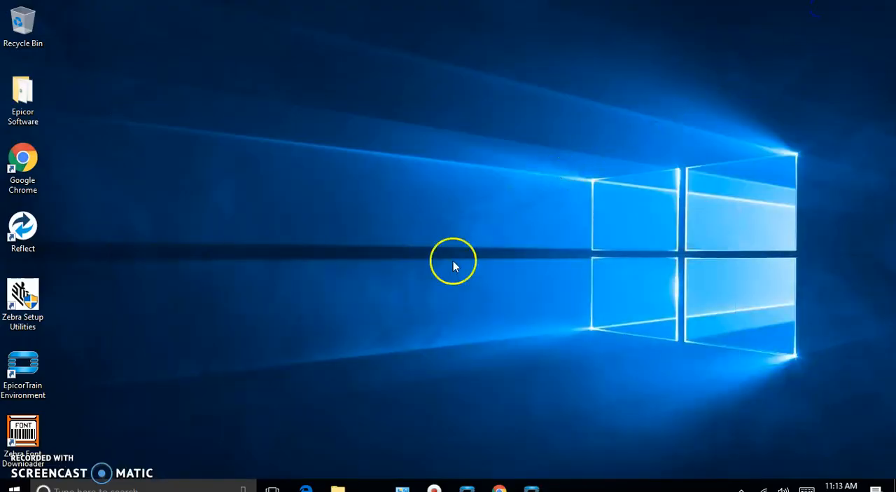
click(337, 486)
click(370, 432)
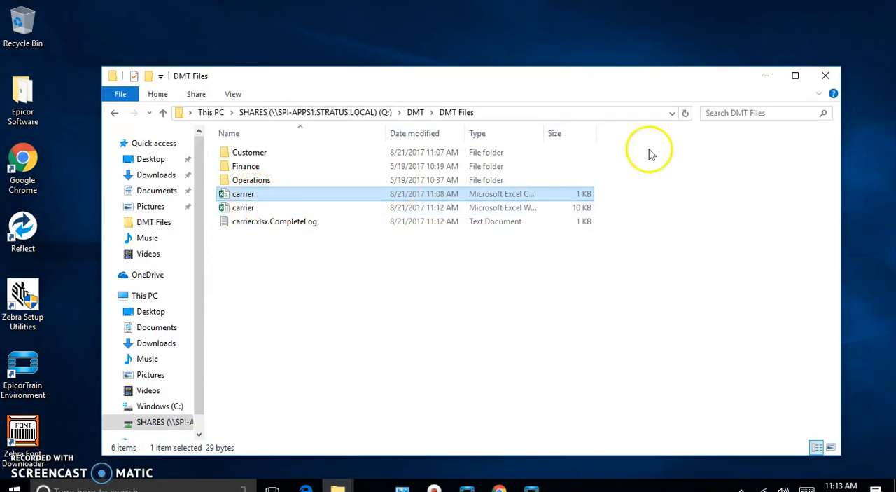
double_click(544, 134)
right_click(355, 195)
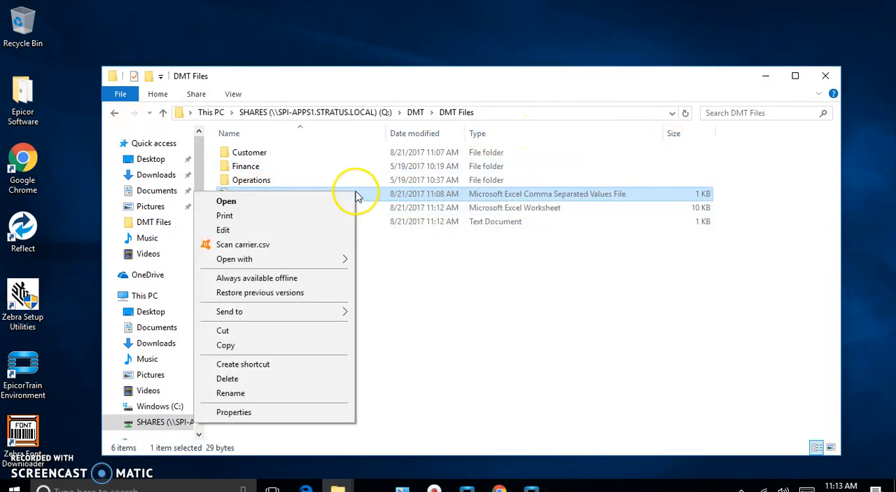
click(240, 378)
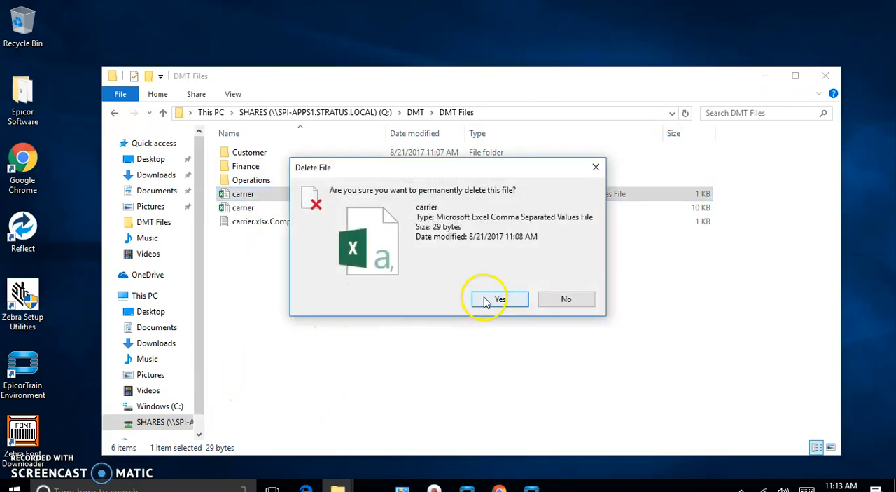
click(426, 298)
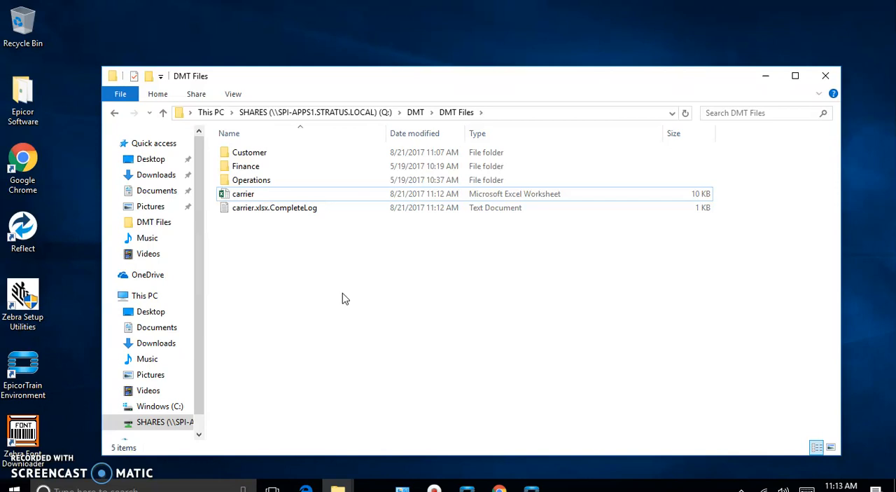
Step: Open carrier.xlsx.CompleteLog in Notepad, review the import's record and error details, and close it
double_click(259, 209)
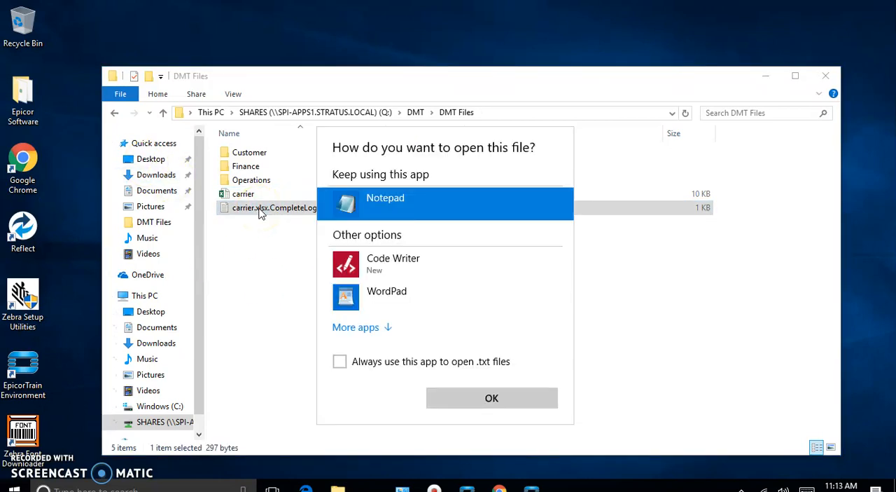
click(456, 399)
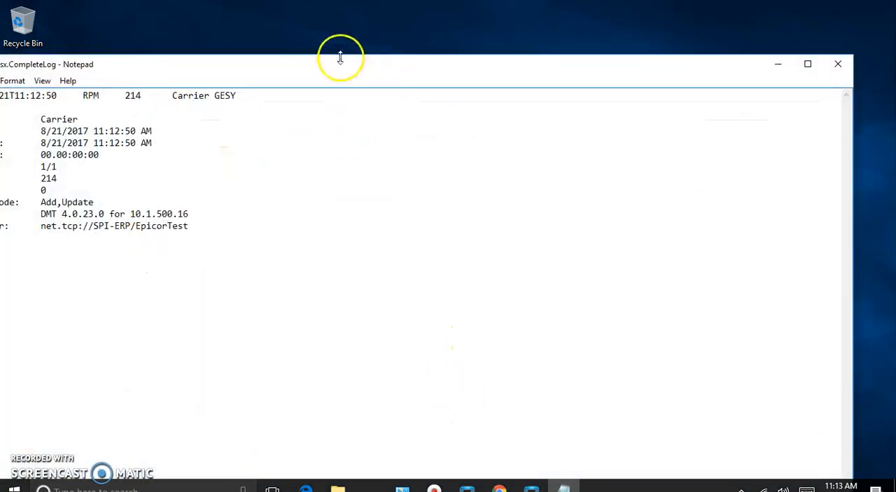
drag(341, 61, 460, 70)
double_click(461, 70)
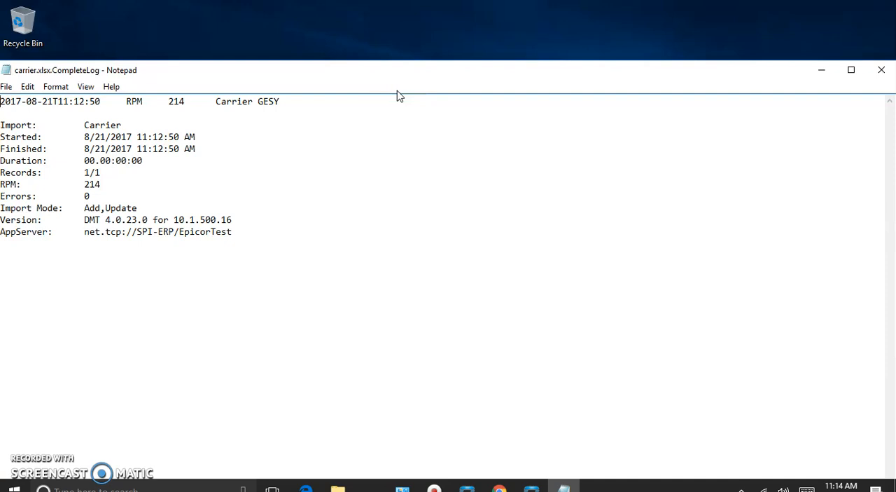
click(883, 77)
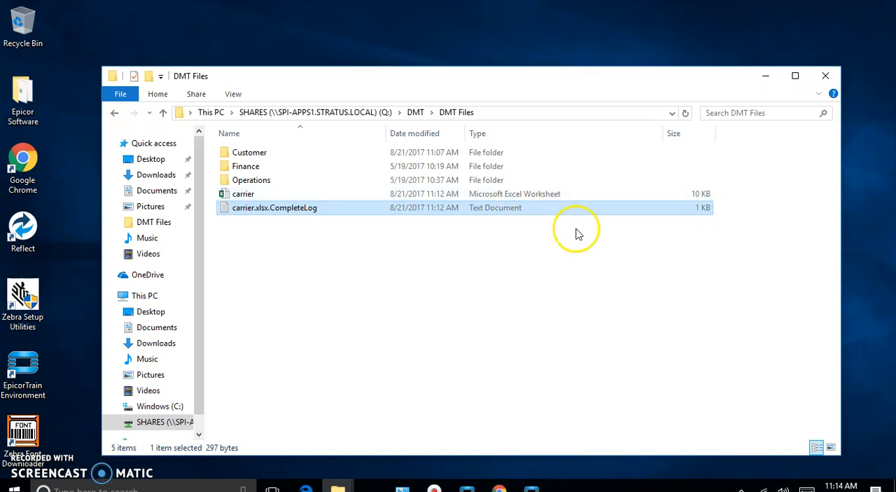
Step: Delete the carrier.xlsx.CompleteLog text file from the DMT Files folder
right_click(343, 209)
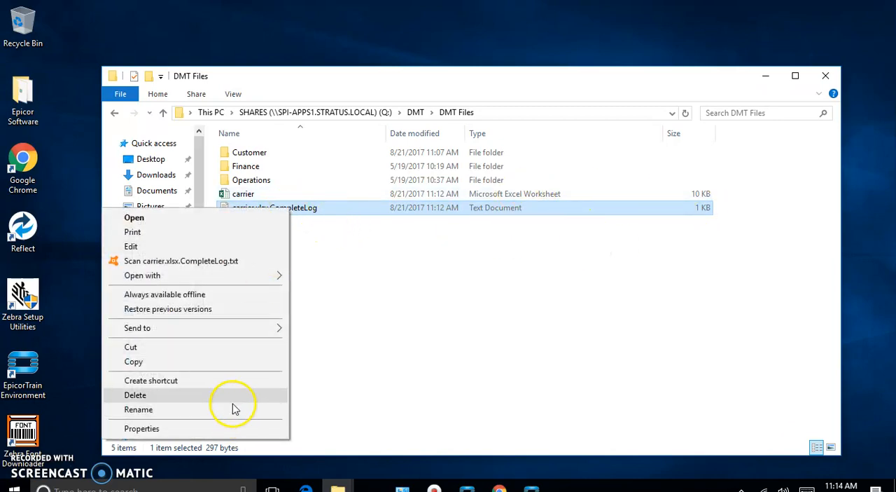
click(234, 396)
click(496, 299)
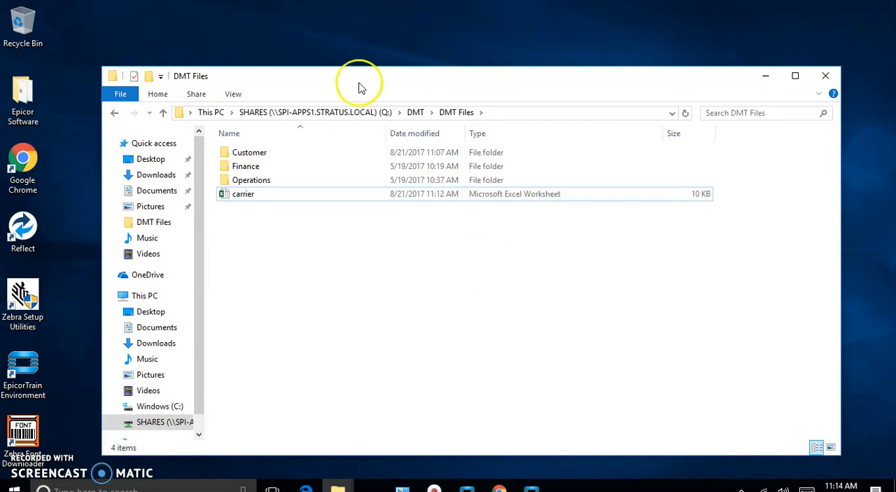
Step: Move the carrier Excel worksheet into the Customer folder, accepting the security warning
click(237, 199)
drag(237, 199, 238, 154)
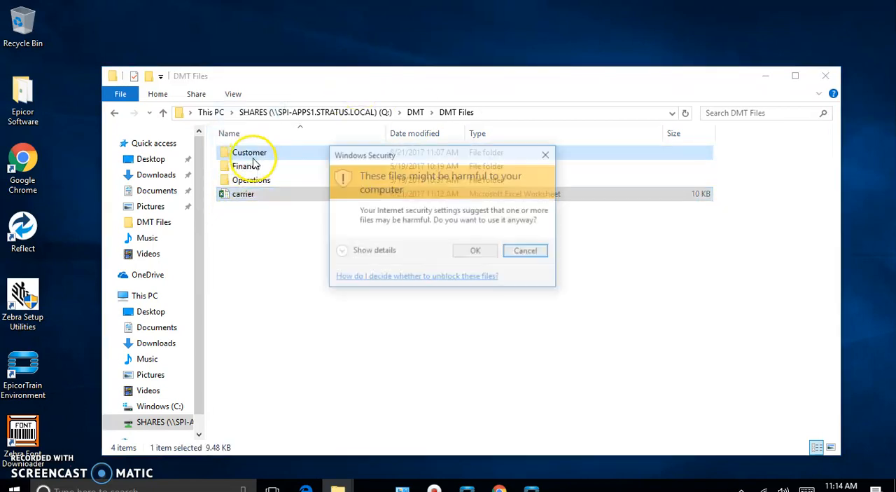
click(478, 256)
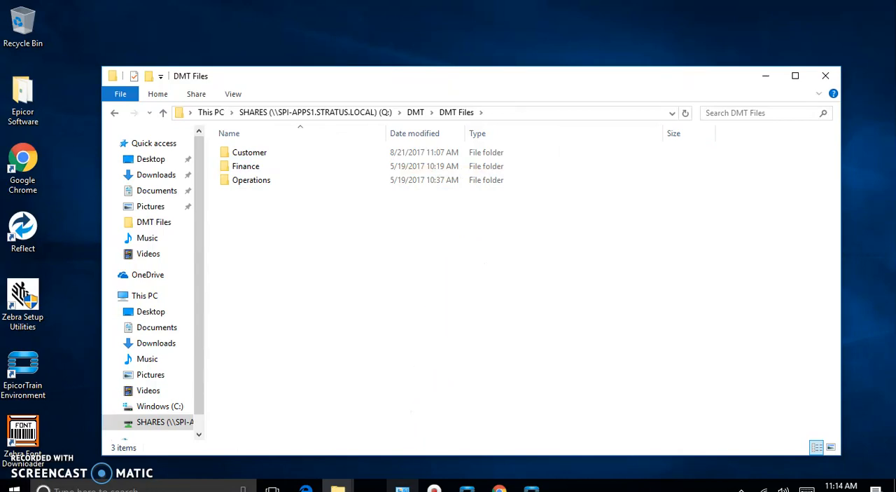
Step: Switch back to the Data Management Tool and close the Carrier 1 import
click(532, 488)
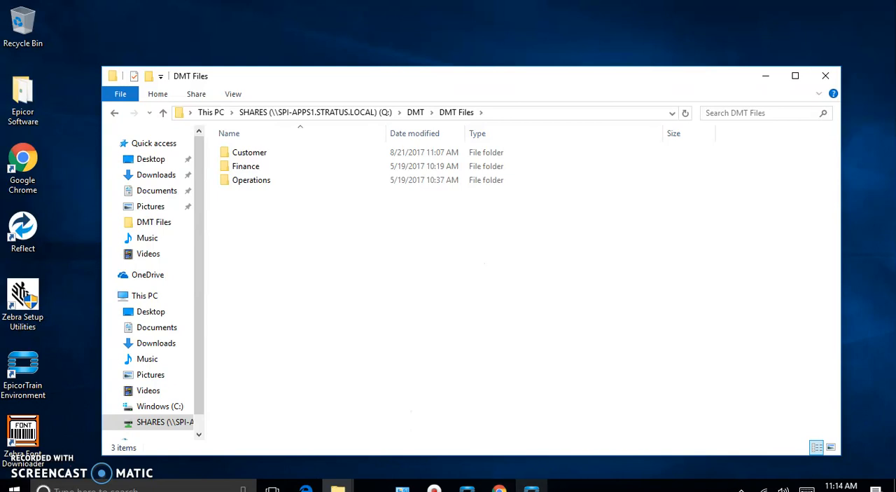
mouse_move(532, 488)
click(530, 444)
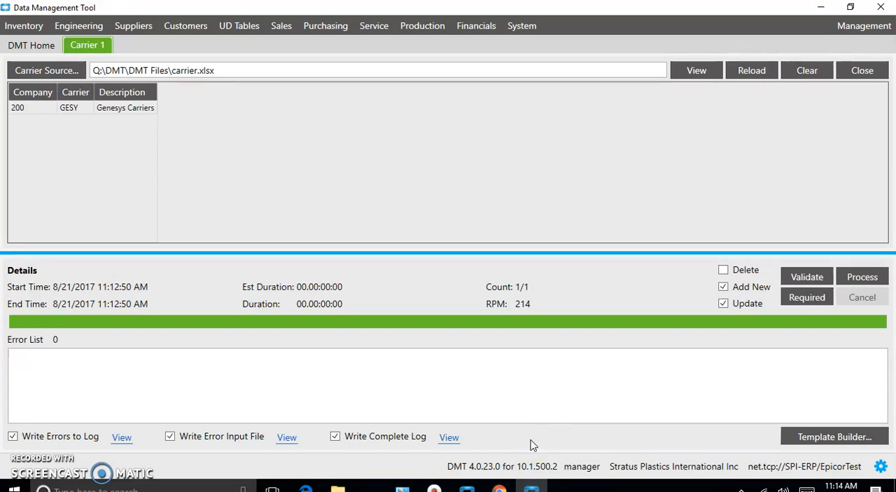
click(400, 468)
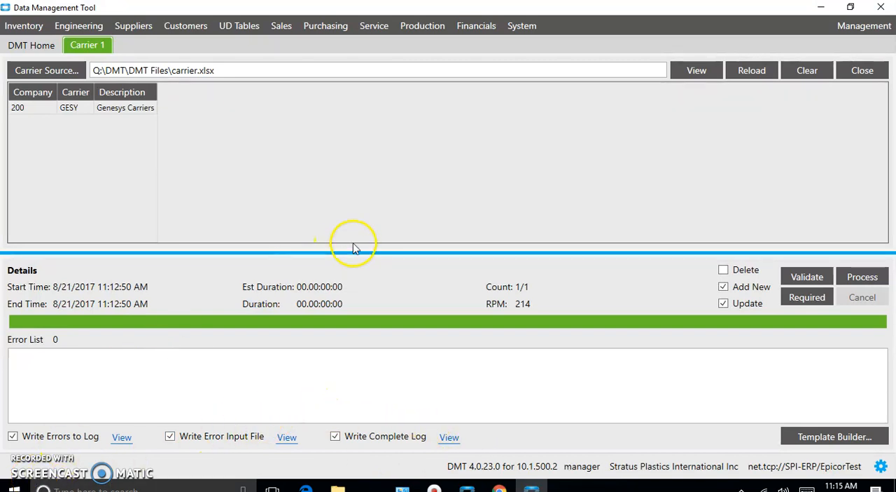
click(868, 70)
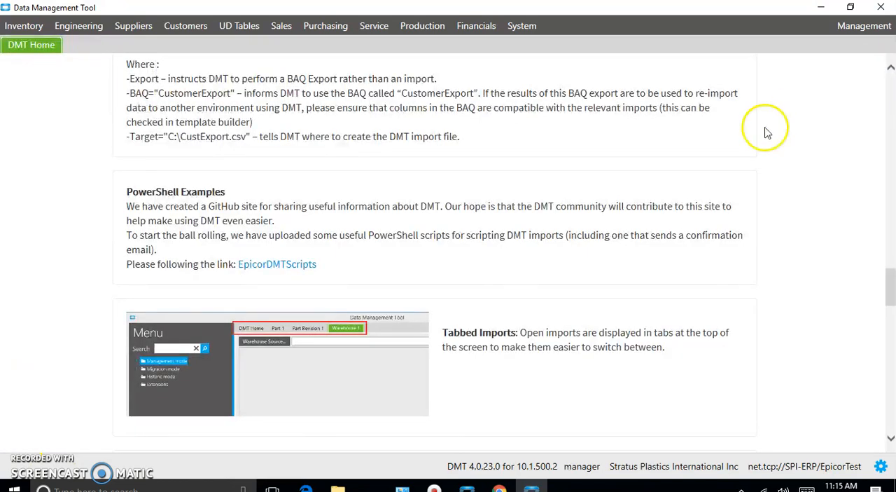